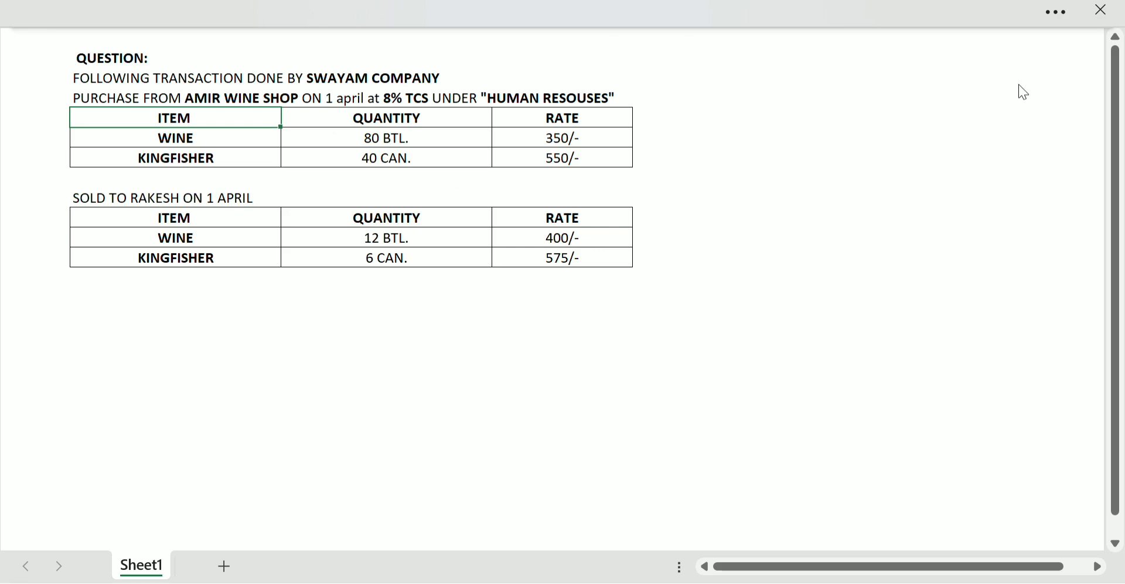
- Switch to Tally.ERP 9 and enable Tax Collected at Source (TCS) in the company's statutory and taxation features
key("alt+Tab")
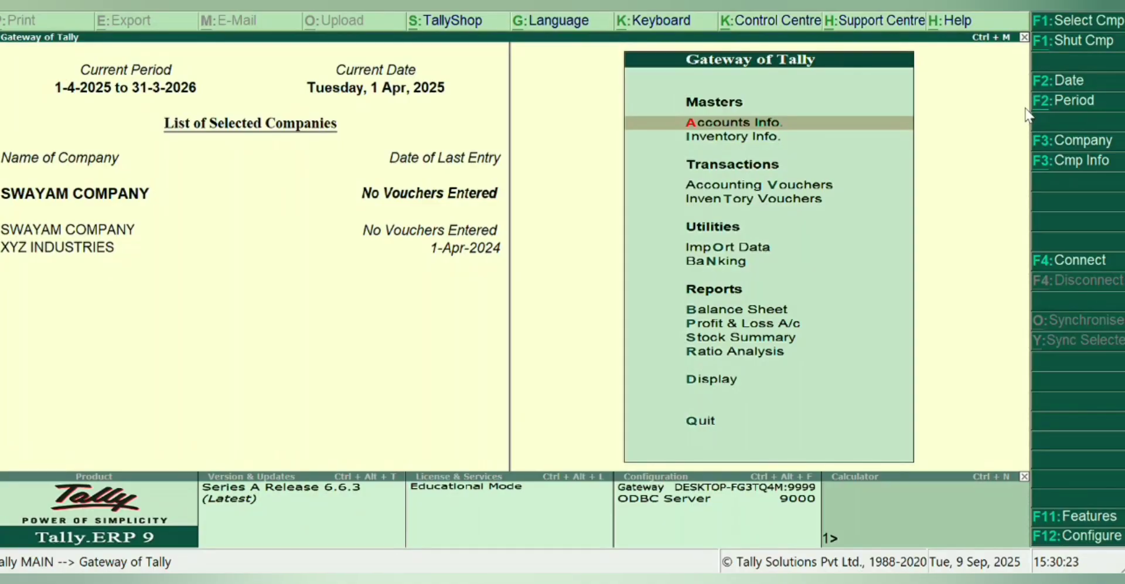
key("F11")
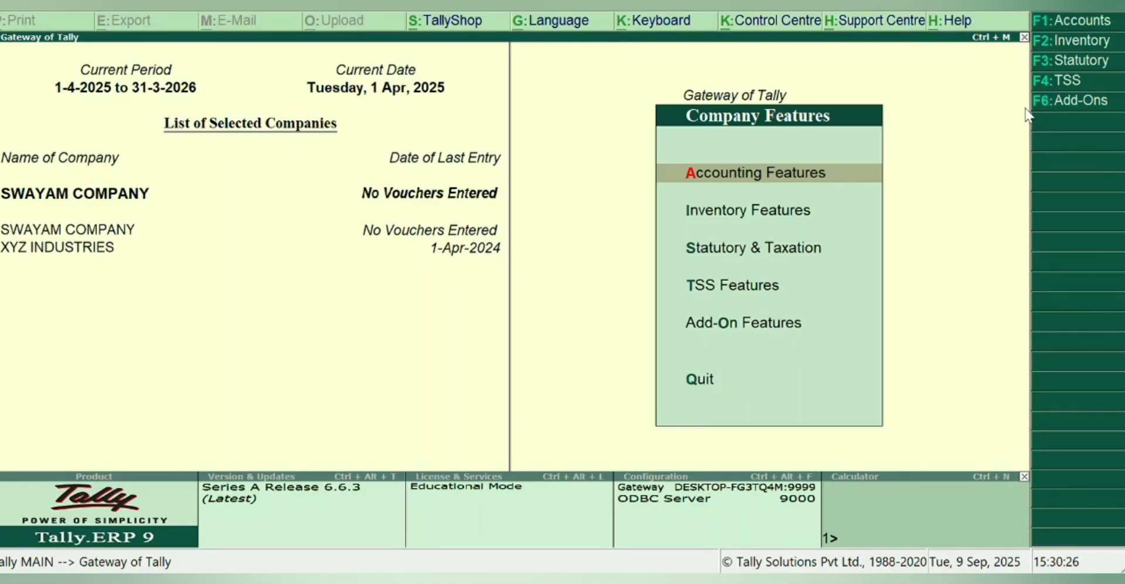
key("F3")
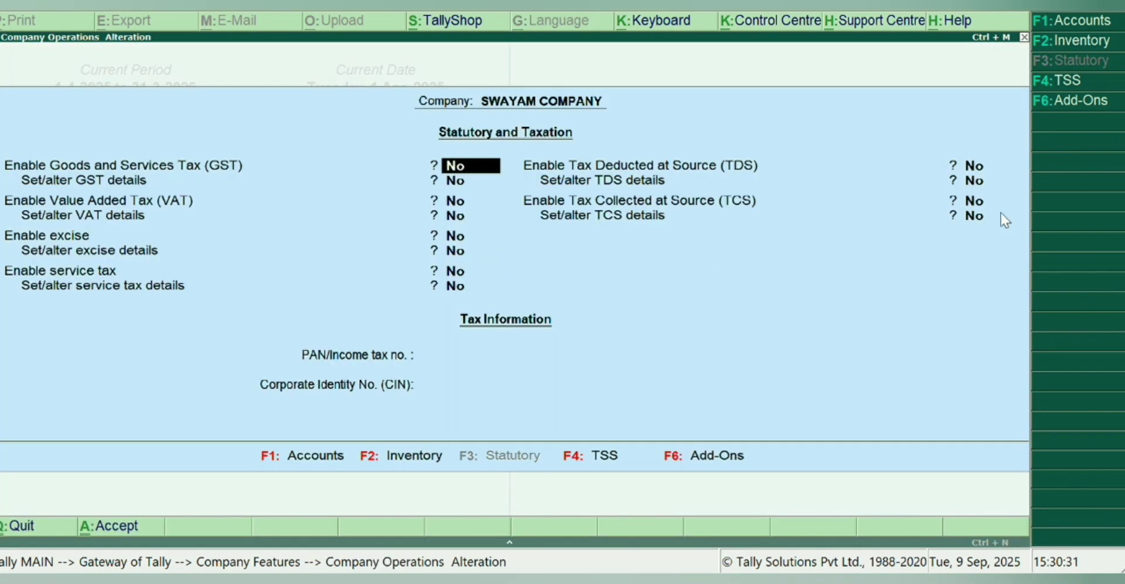
left_click(979, 208)
key("y")
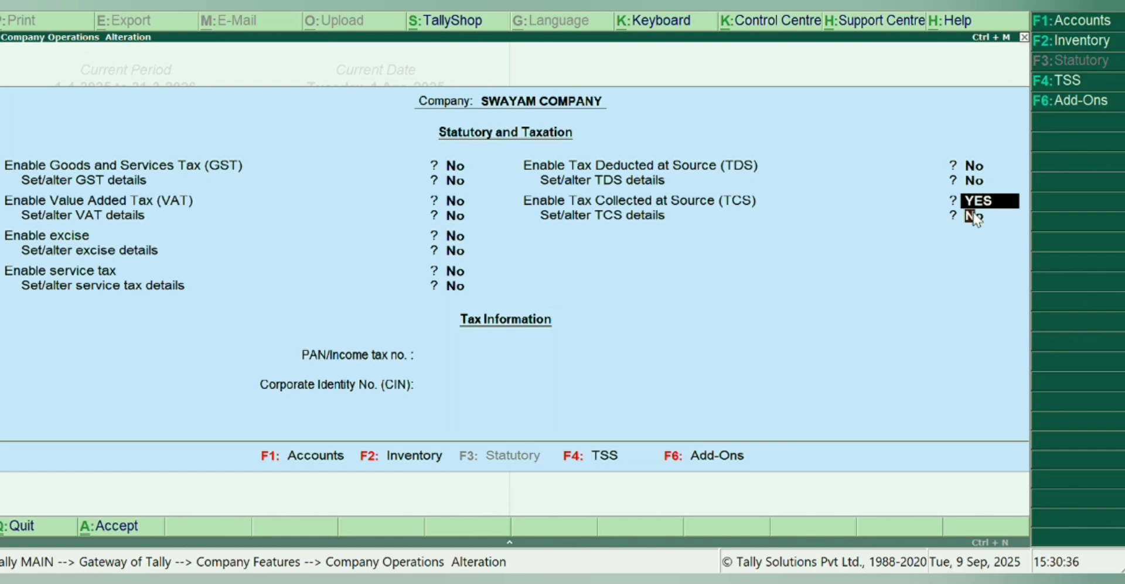
- Enter the TAN registration number in the company's TCS collector details and save the statutory settings
left_click(975, 217)
key("y")
key("Return")
type("DFDF454545Q")
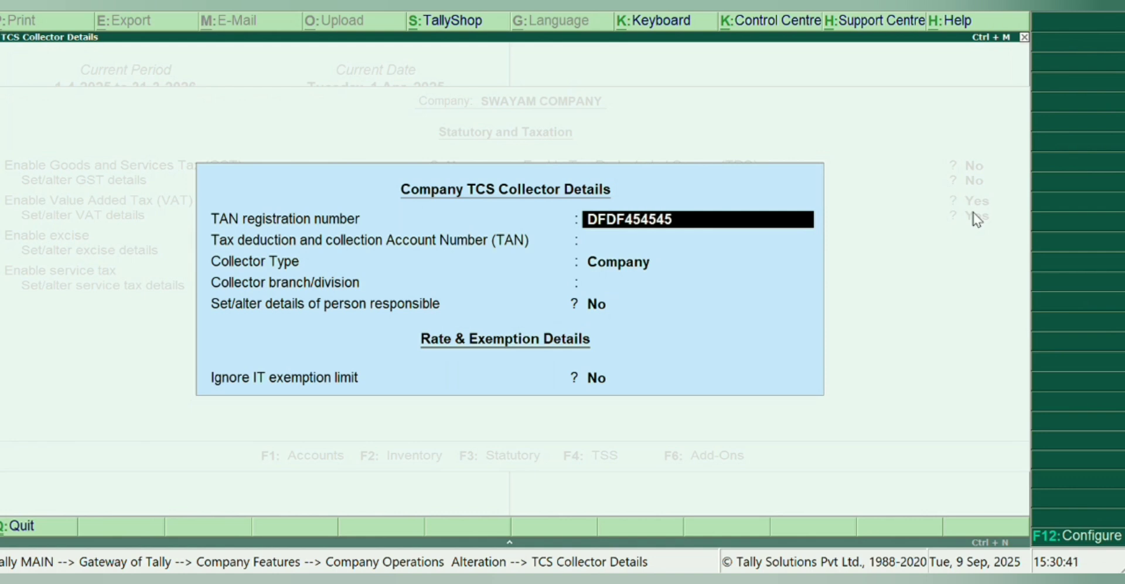
key("ctrl+a")
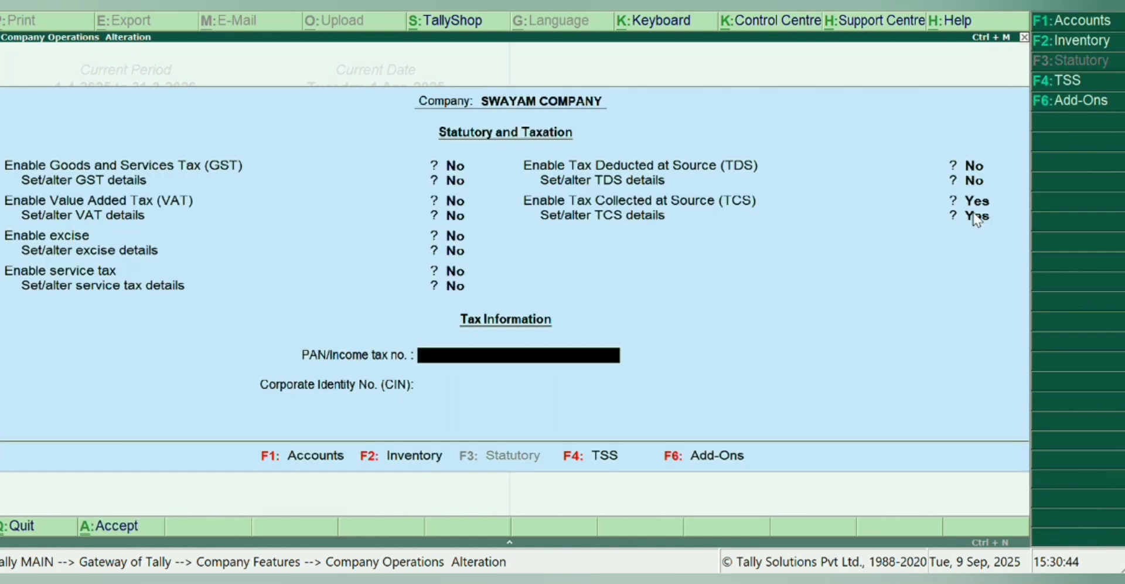
key("ctrl+a")
key("Escape")
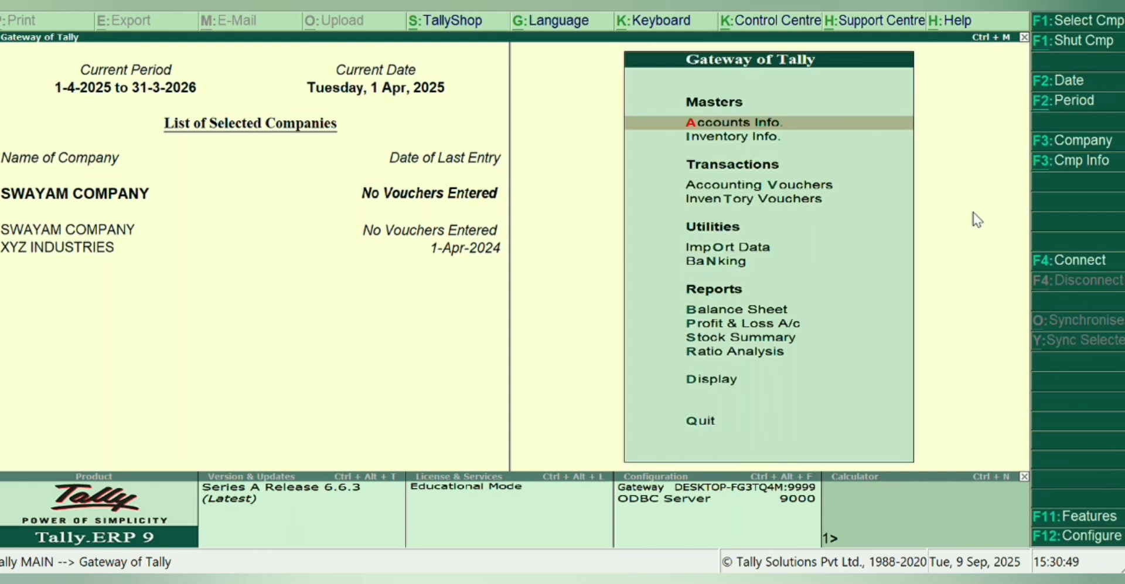
- Start a new purchase accounting voucher, leaving the supplier invoice number blank
key("Down")
key("Down")
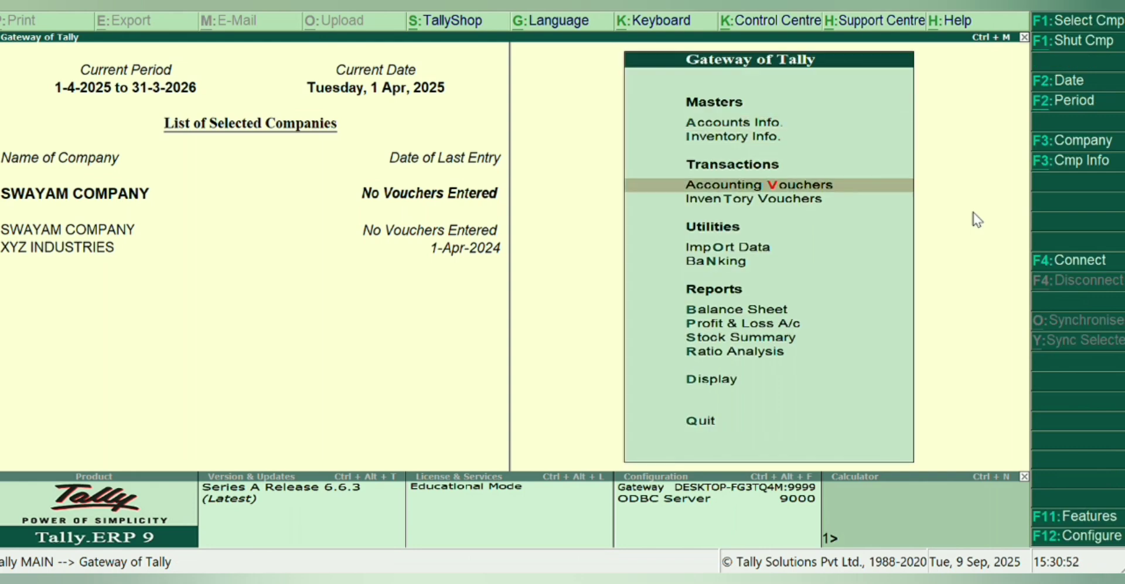
key("Return")
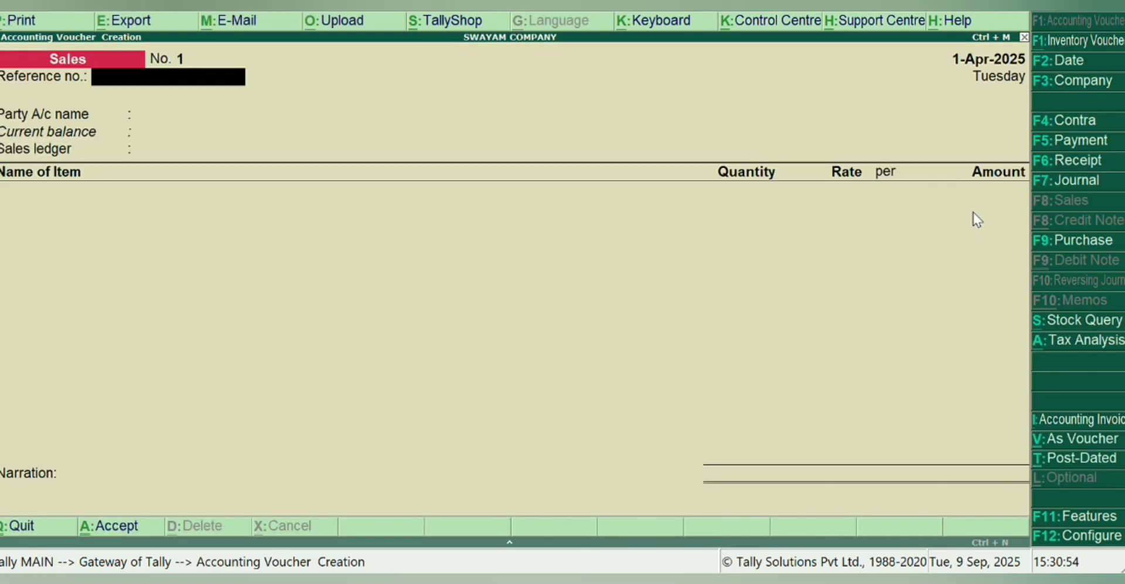
left_click(1067, 239)
key("Return")
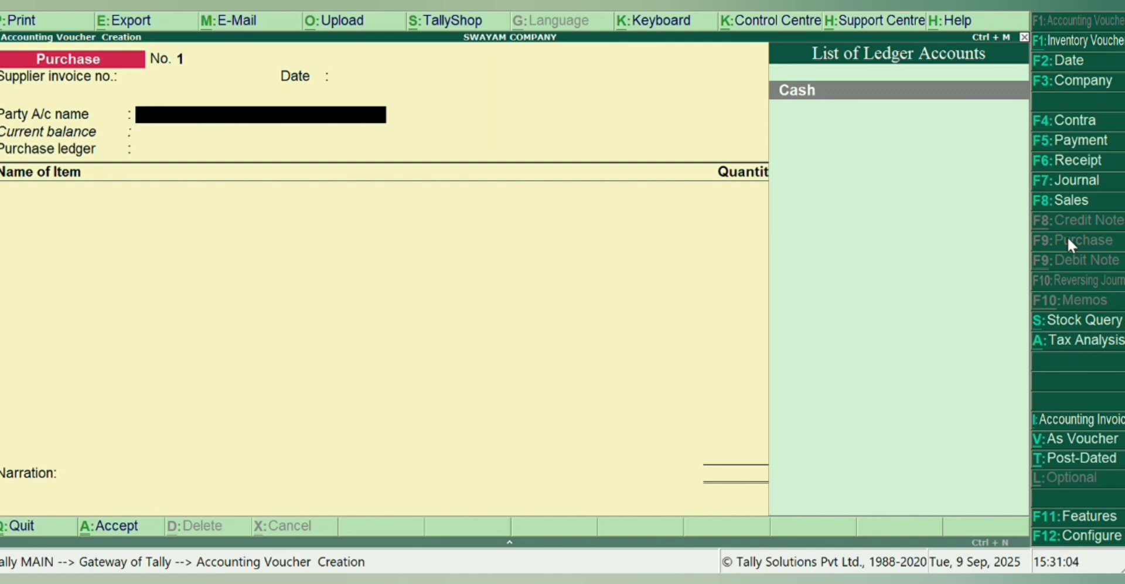
- Create the party ledger AMIR WINE SHOP under Sundry Creditors from within the purchase voucher
key("alt+c")
type("AMIR W")
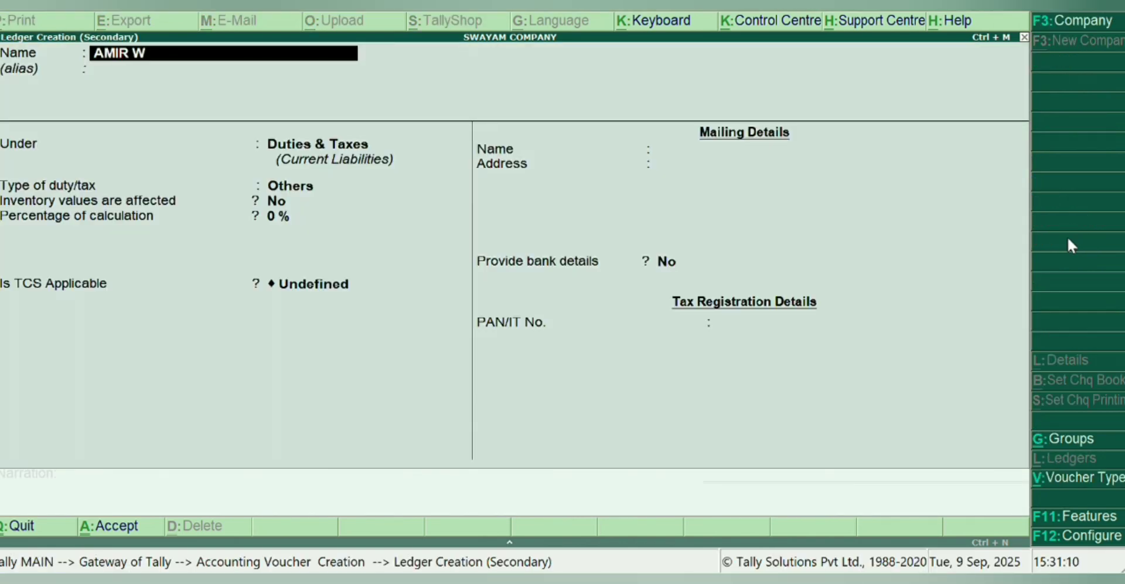
type("INE SHOP")
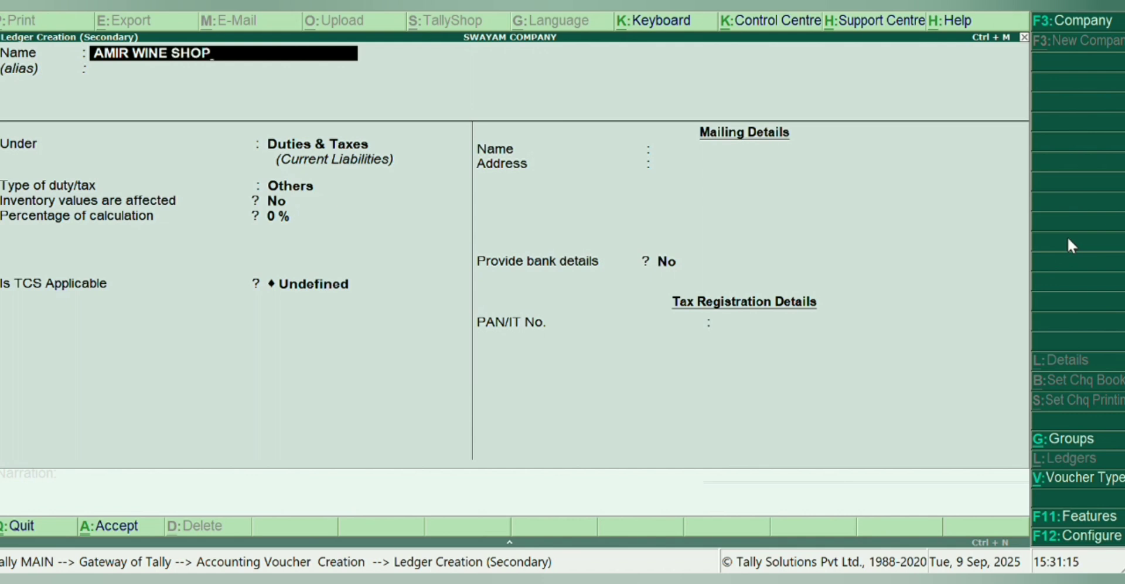
key("Return")
key("Return")
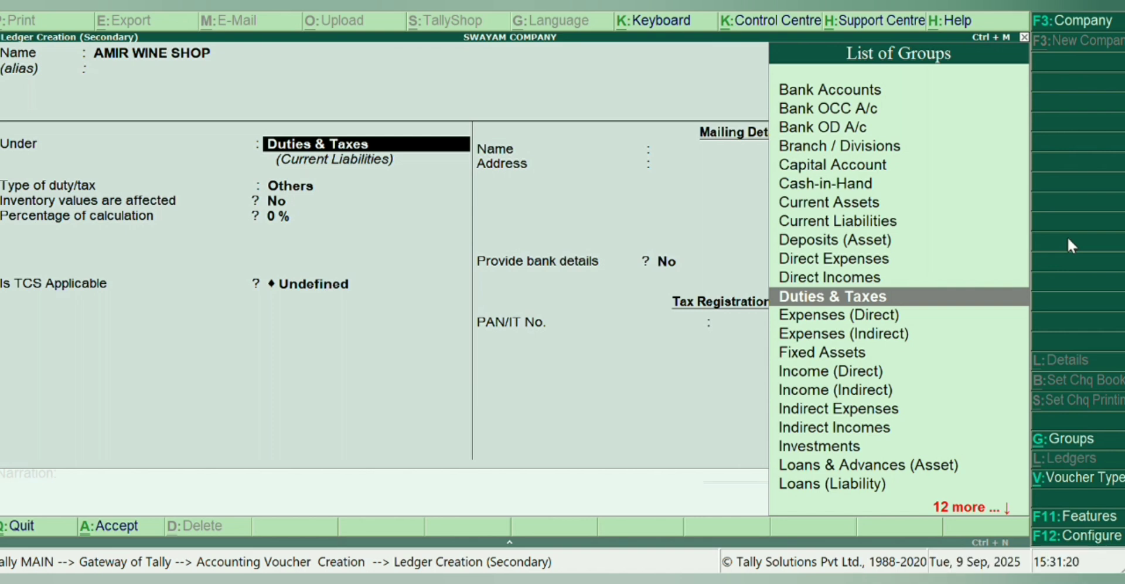
type("S")
key("Down")
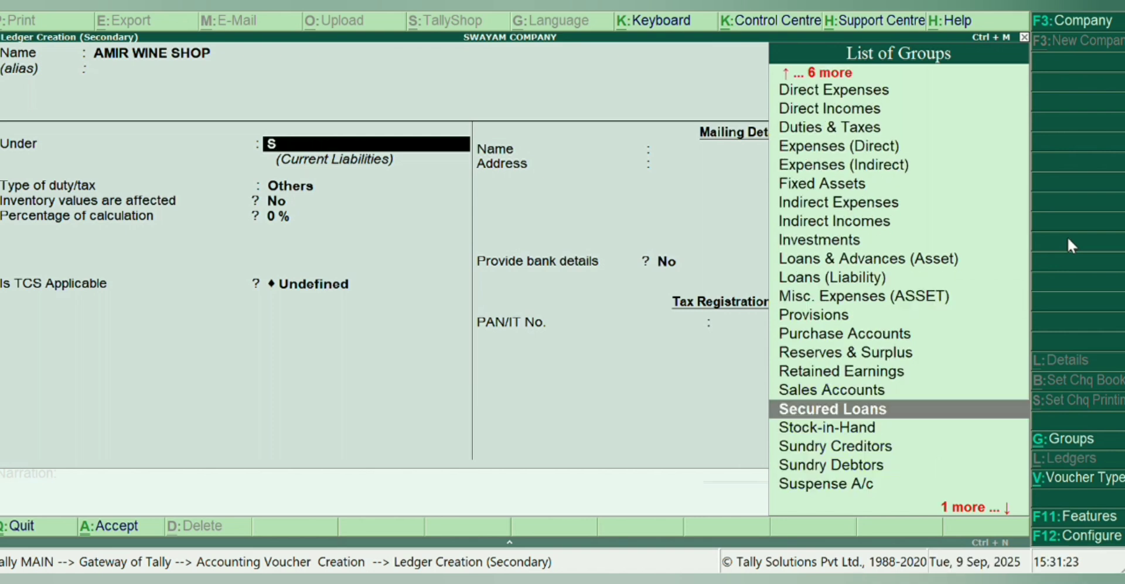
key("Down")
key("Down")
key("Return")
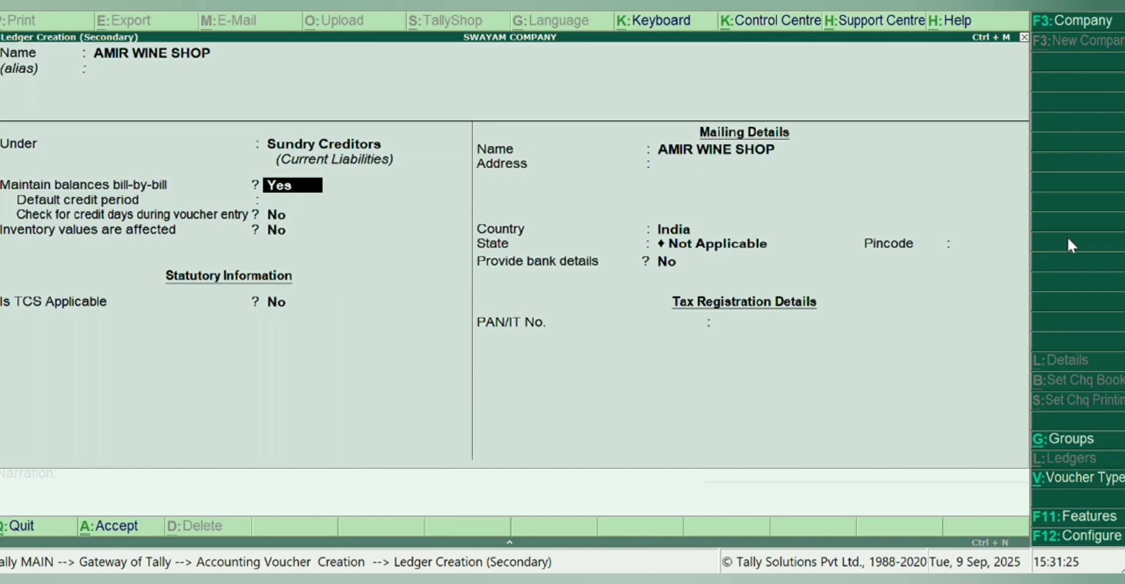
key("ctrl+a")
key("ctrl+a")
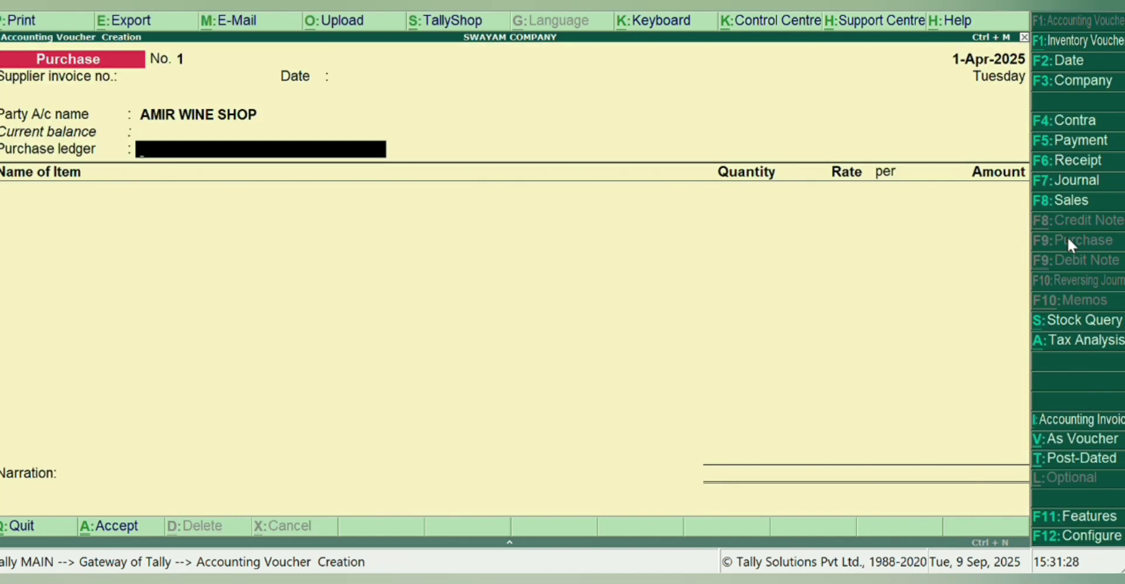
- Create a purchase ledger named PURCHASE under Purchase Accounts for the voucher
key("alt+c")
type("PURCHASE")
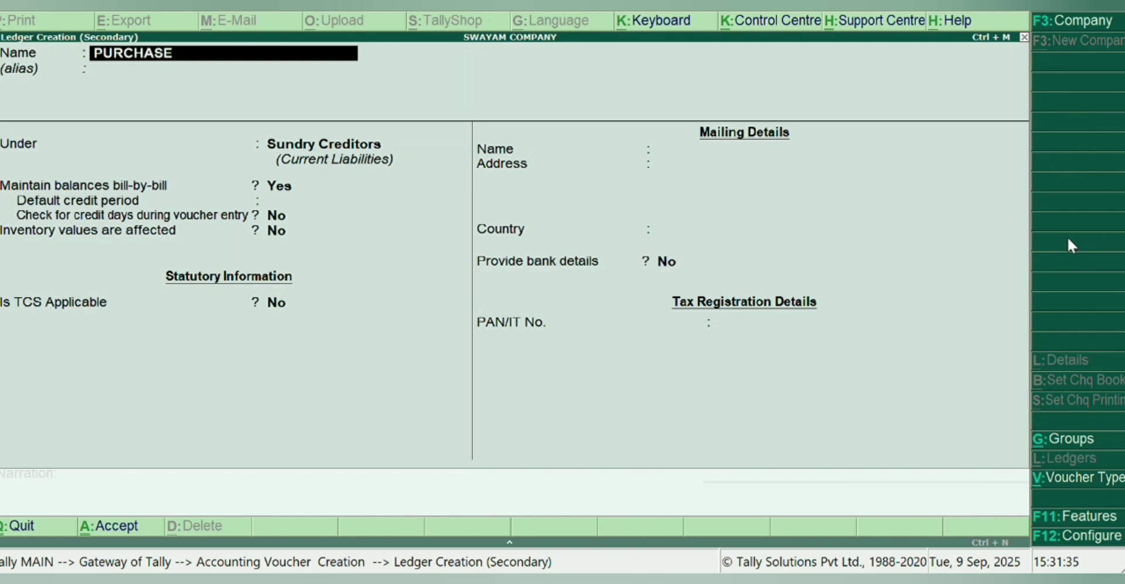
key("Return")
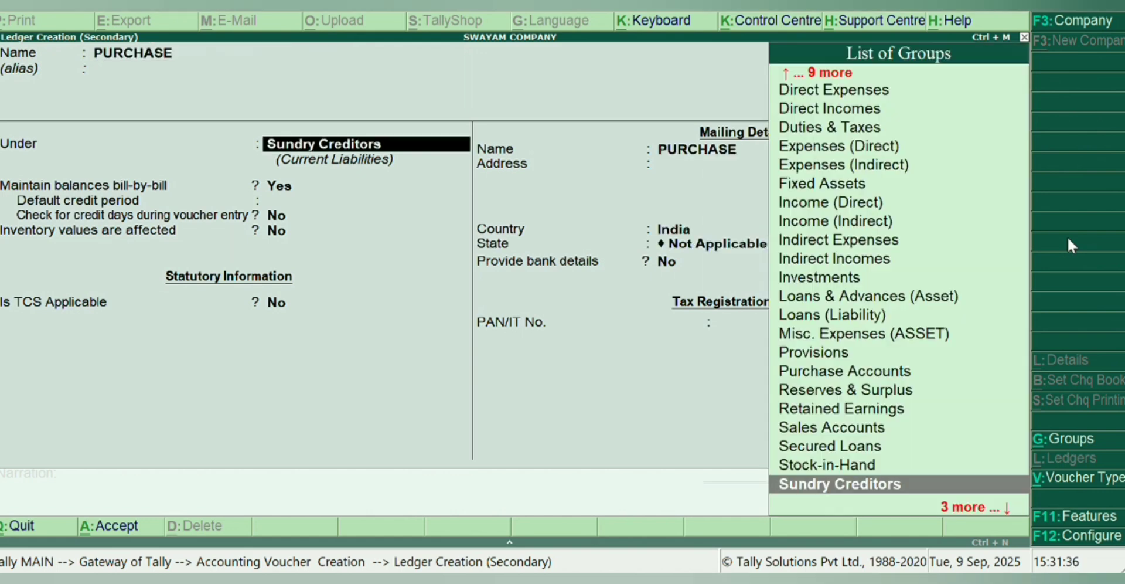
type("P")
key("Down")
key("Return")
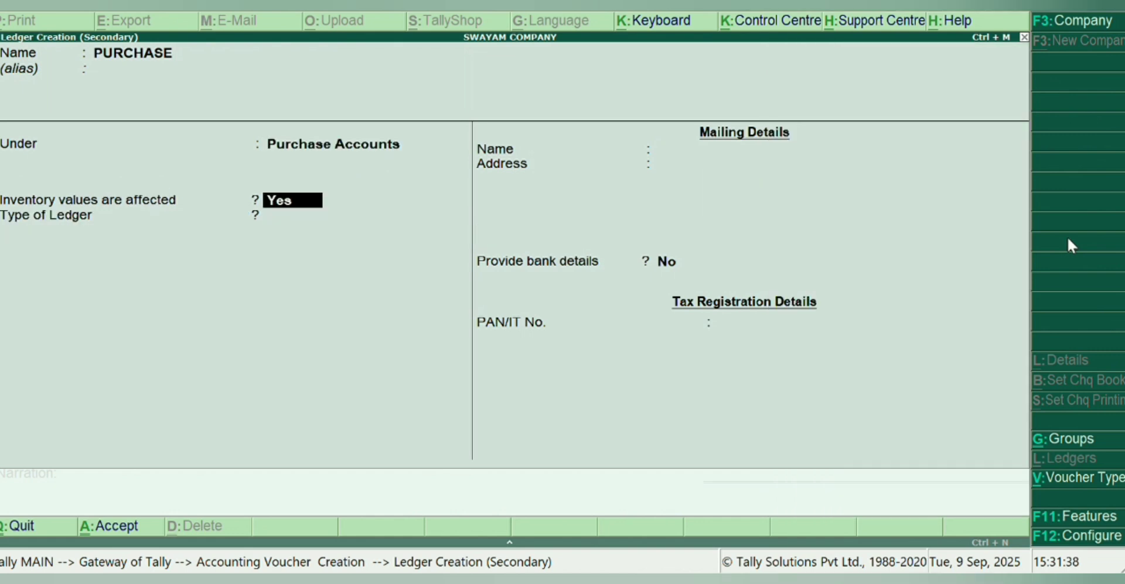
key("ctrl+a")
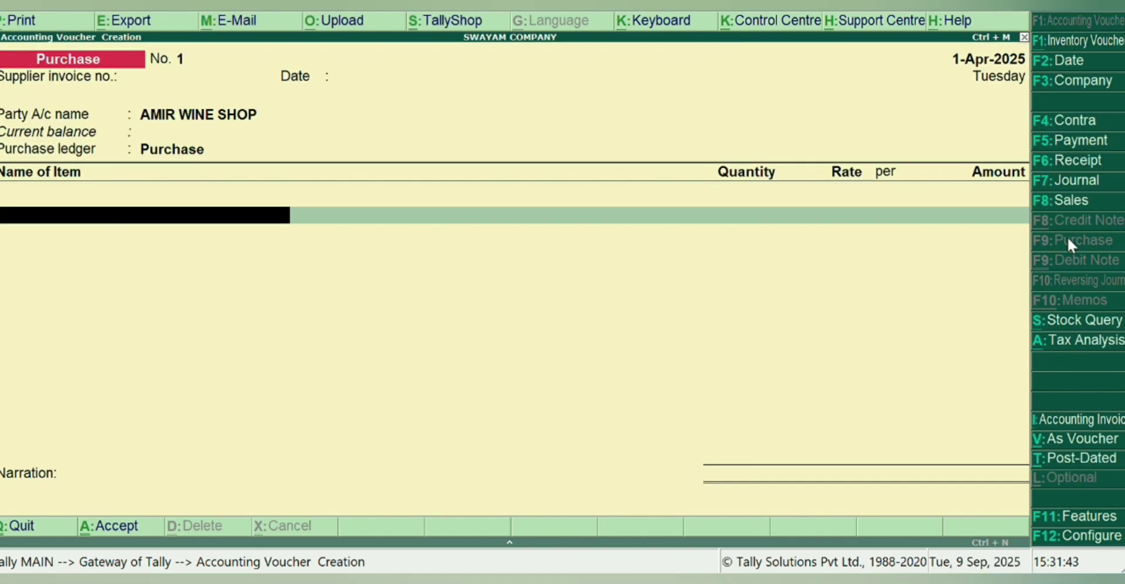
- Begin a stock item named WINE and create the stock group ALCOHOLICE PRODUCT under Primary as its parent
key("alt+c")
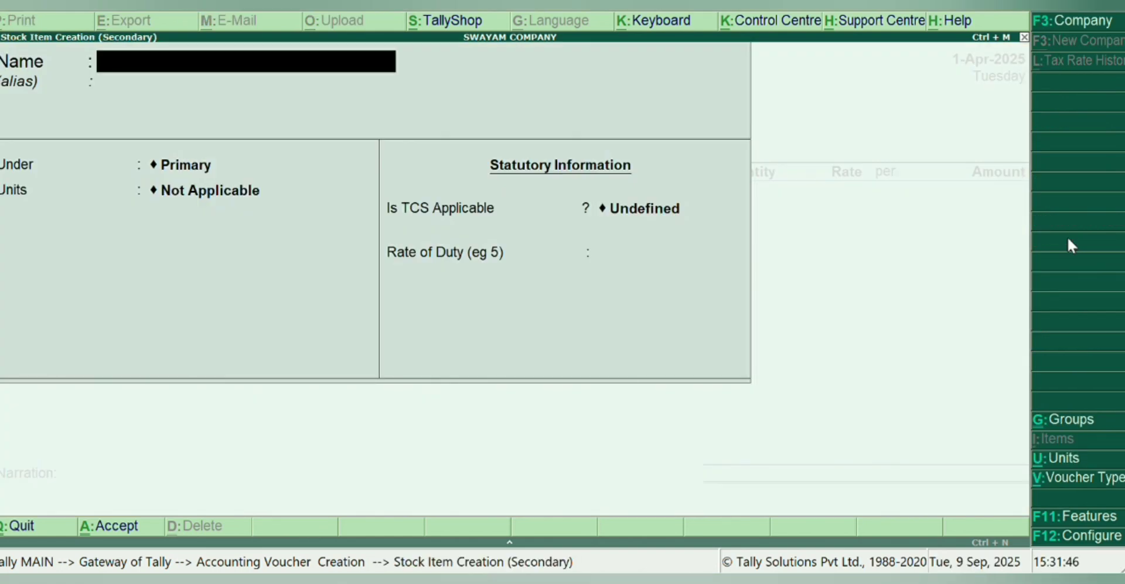
type("WINE")
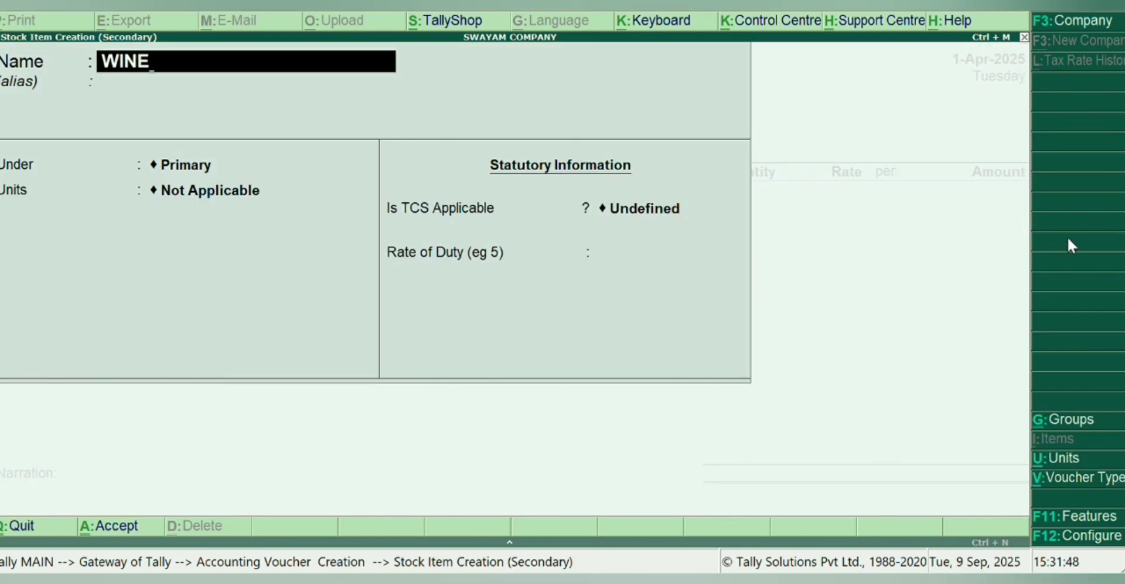
key("Return")
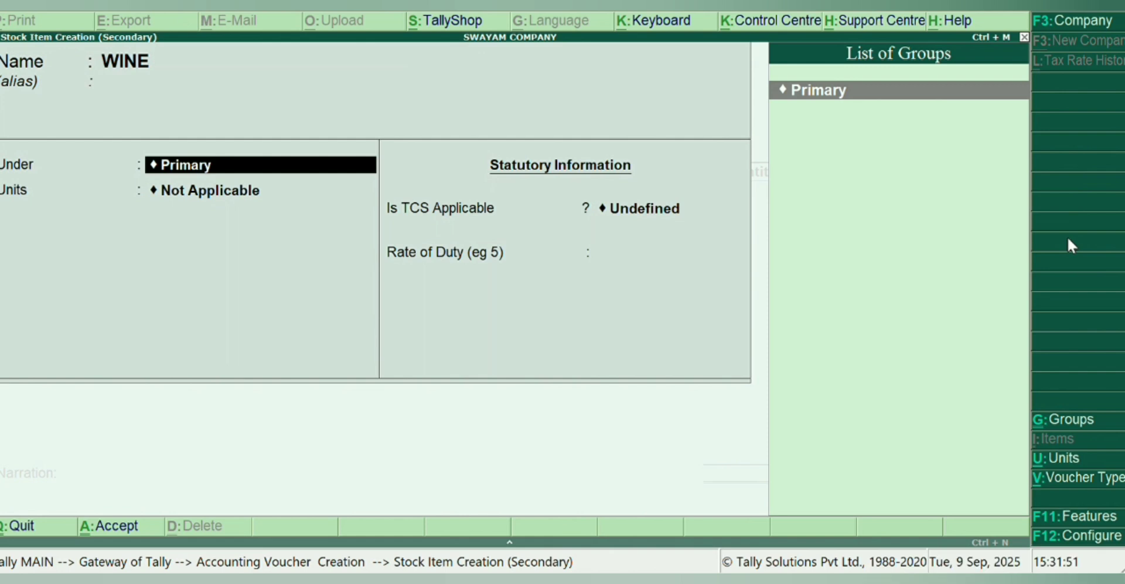
key("alt+c")
type("ALCOHOLICE PRODUCT")
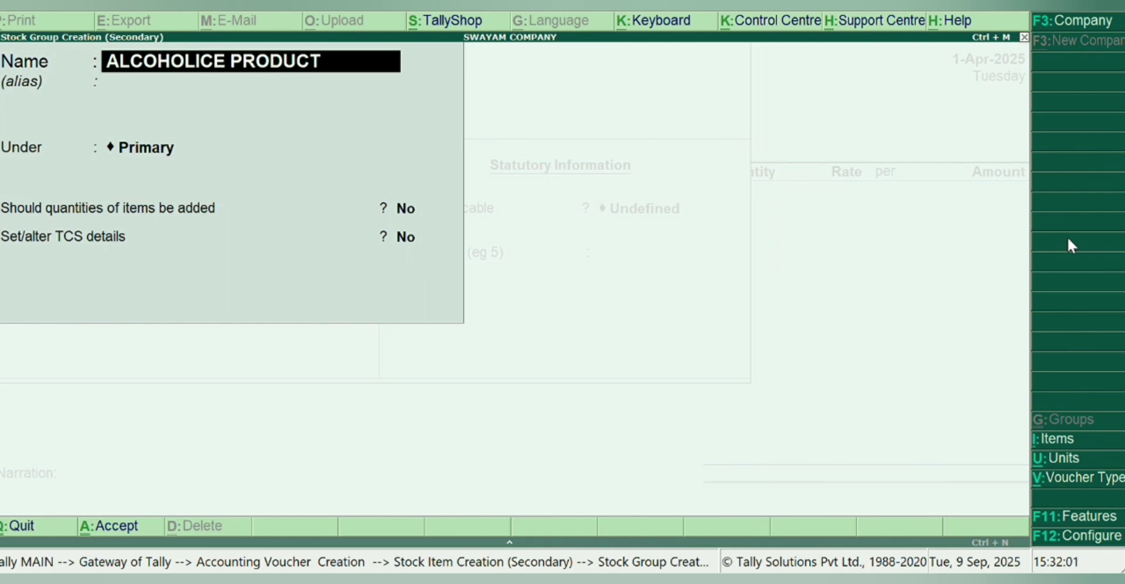
key("Return")
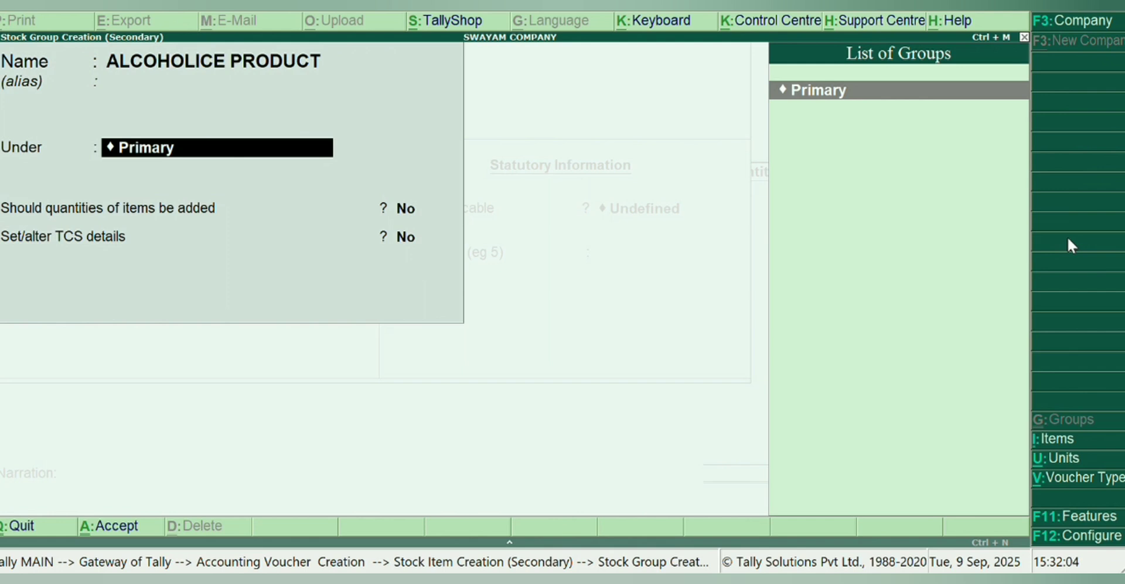
key("ctrl+a")
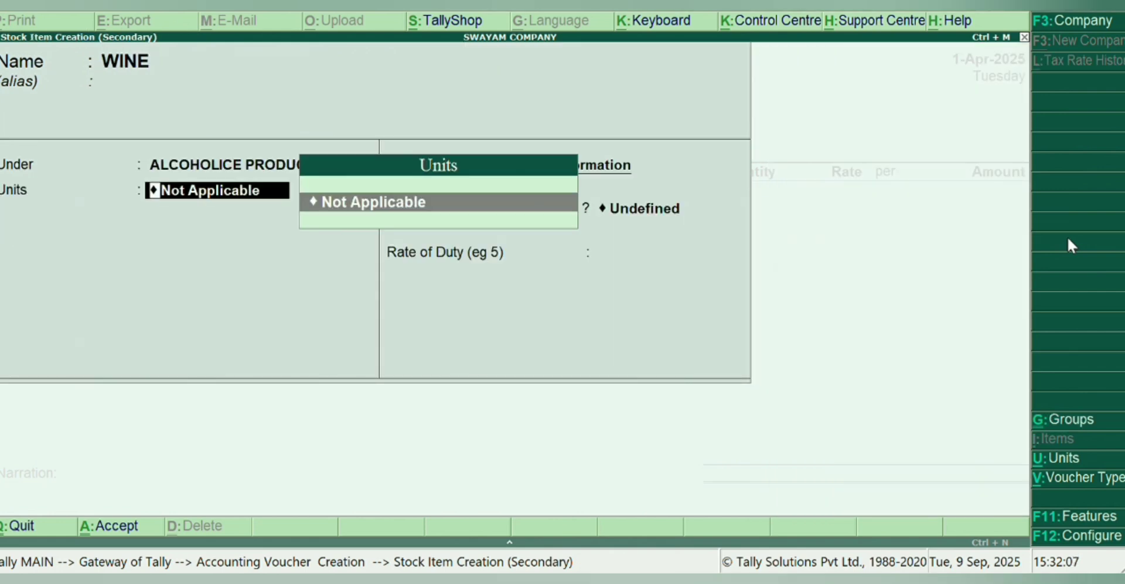
- Create a simple unit with the symbol BTL for the WINE stock item
key("alt+c")
type("BTL")
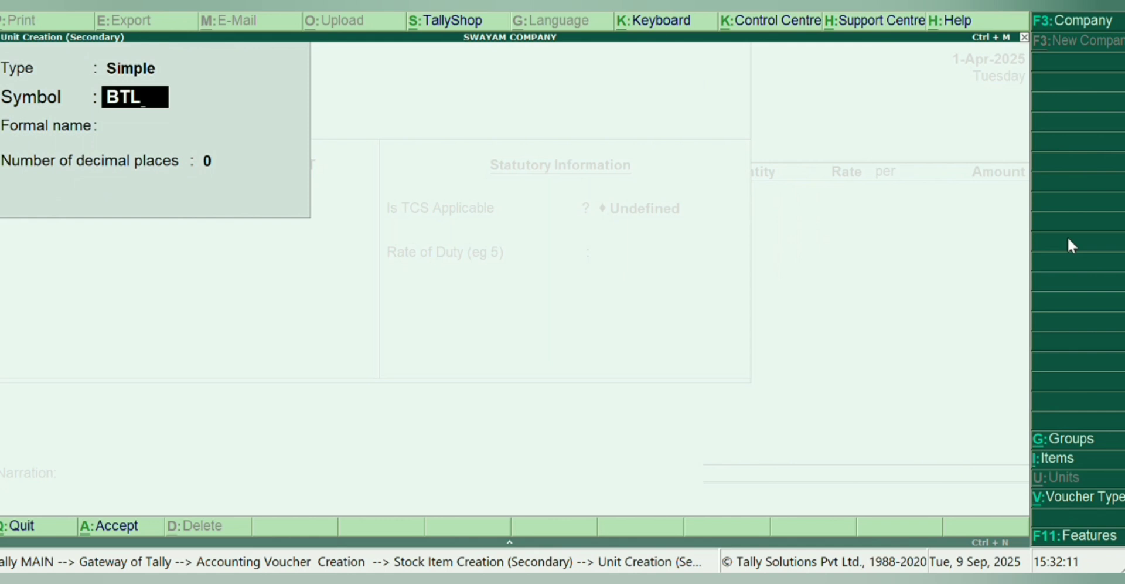
key("ctrl+a")
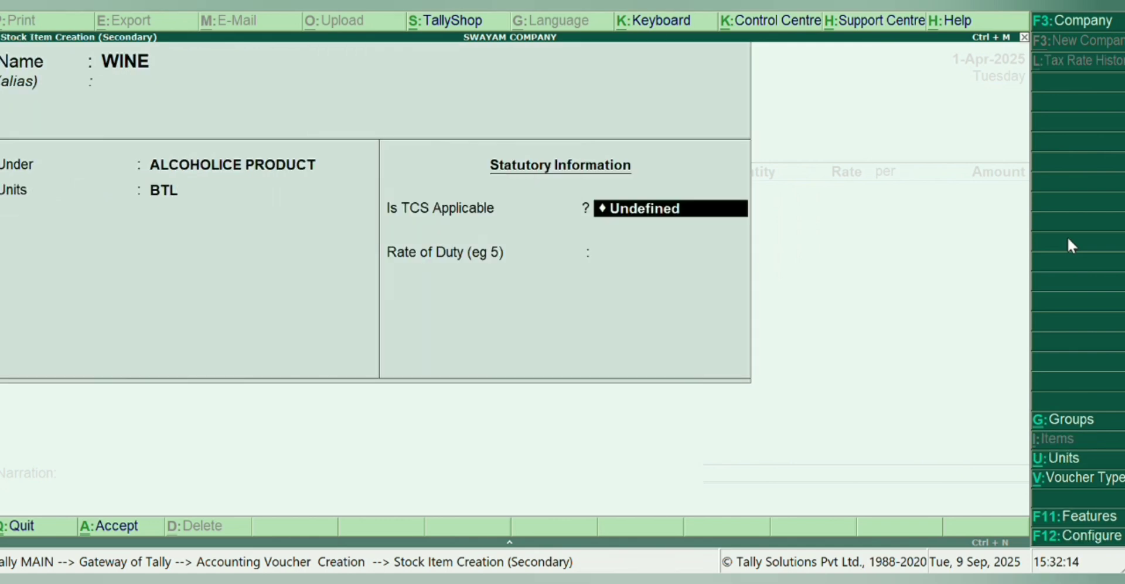
- Make TCS applicable to the WINE item and begin a new nature of goods category named HUMAN RESOUCES
type("A")
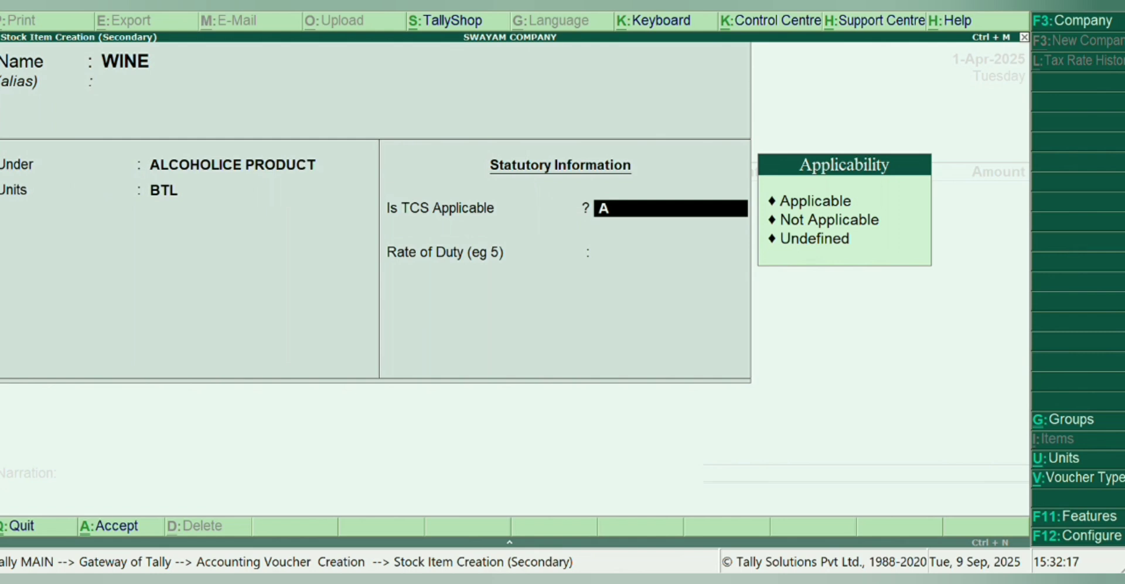
left_click(830, 201)
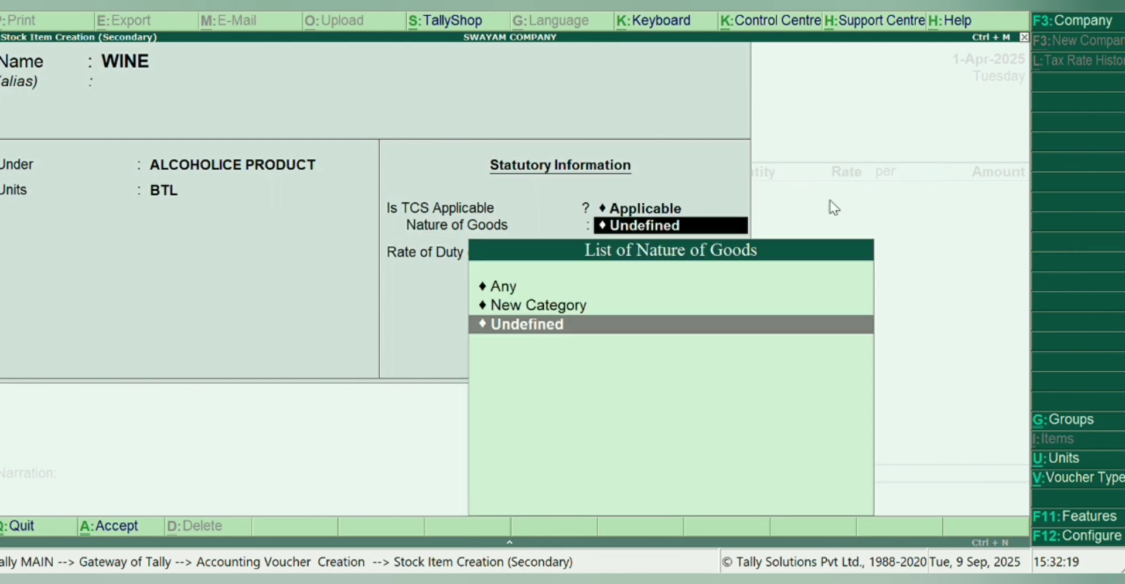
key("Up")
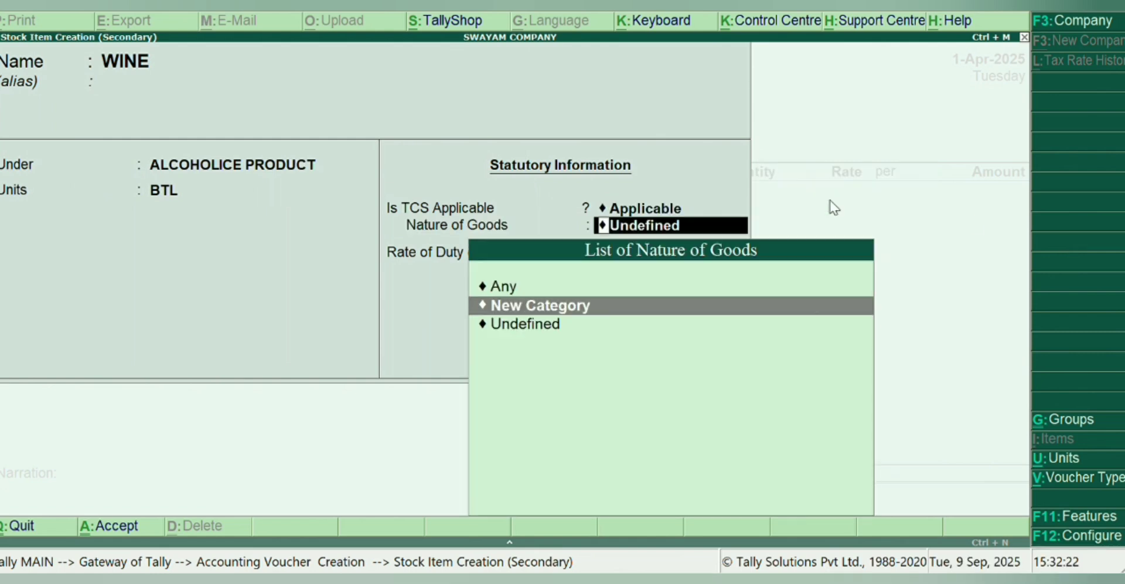
key("Return")
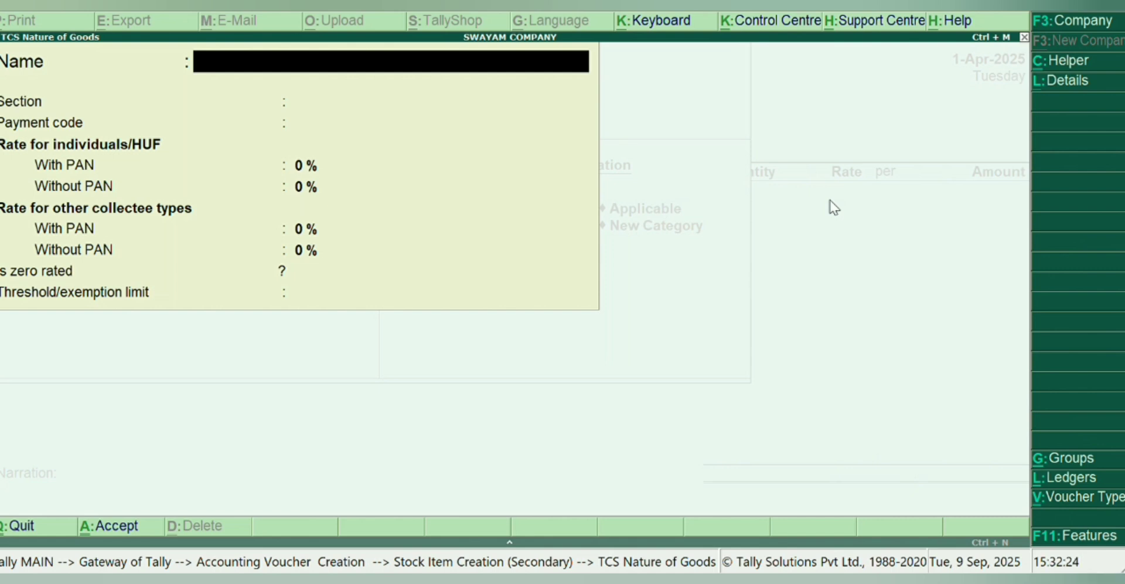
type("HUMAN")
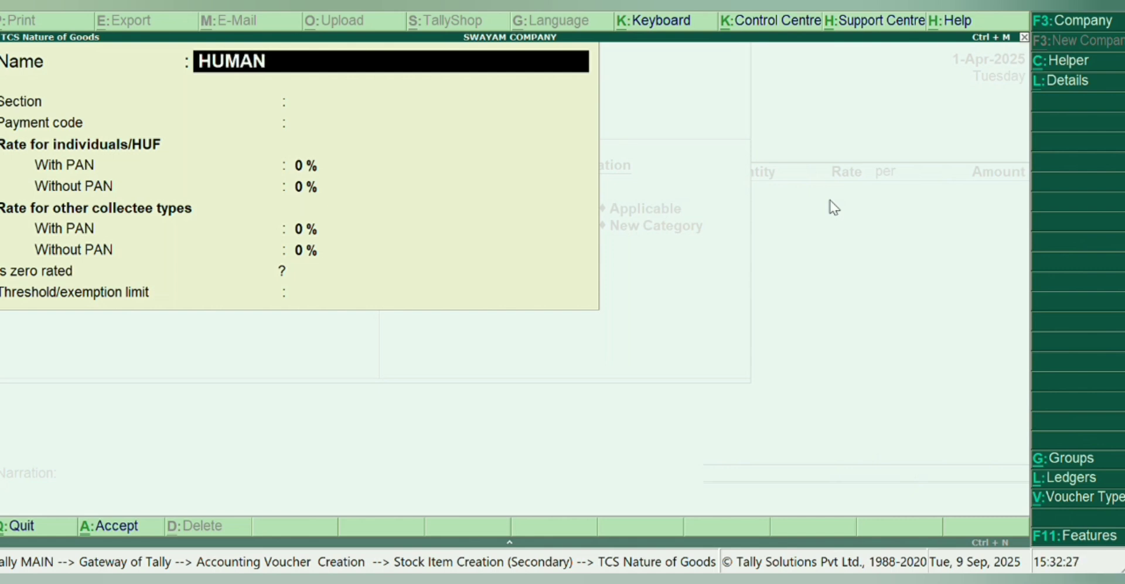
type(" RES")
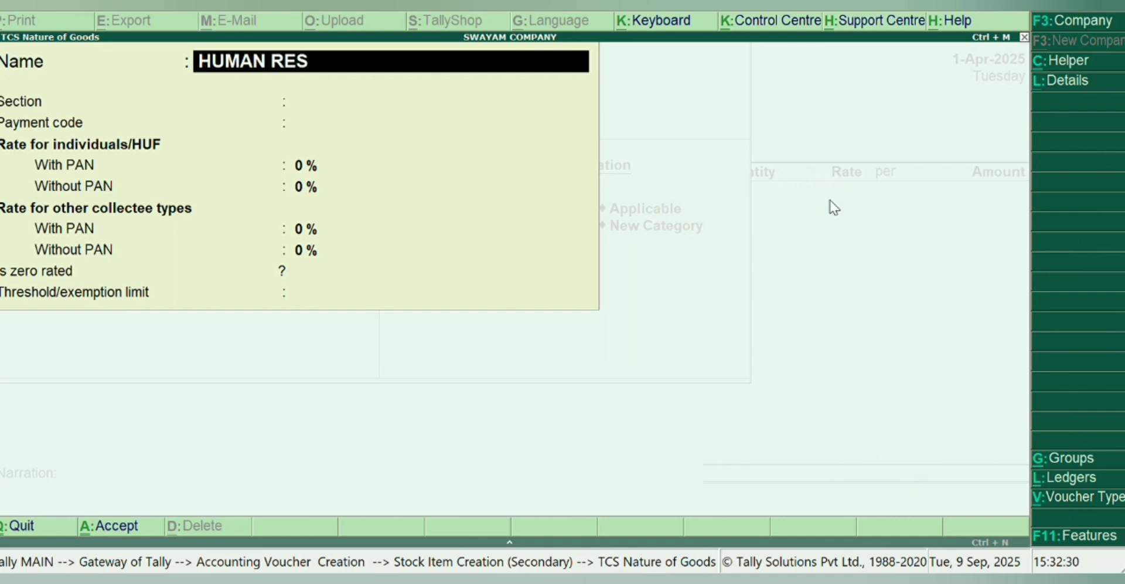
type("OUCES")
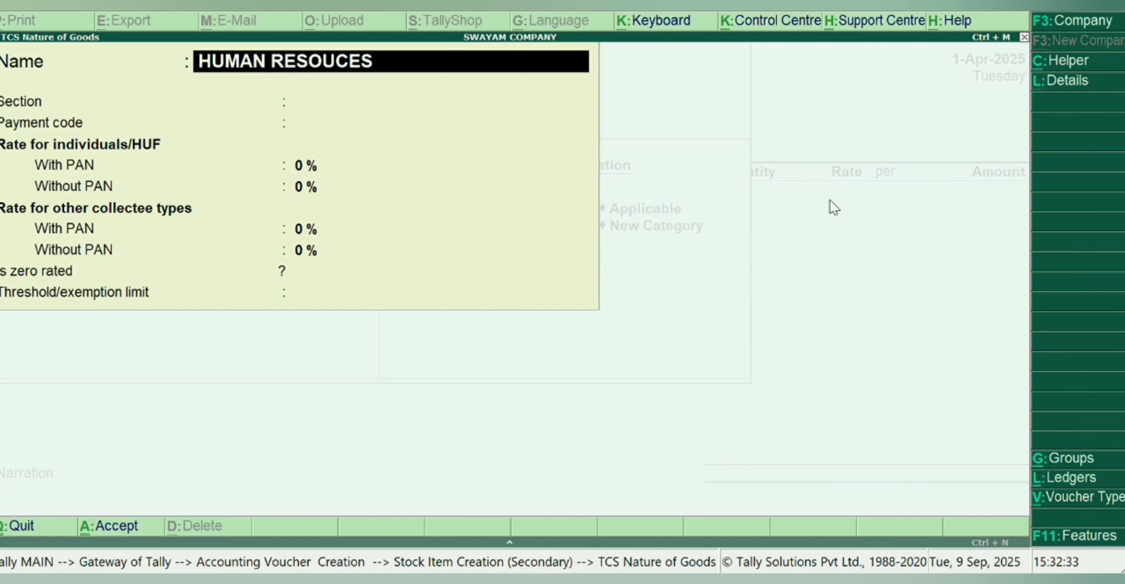
key("Return")
key("Return")
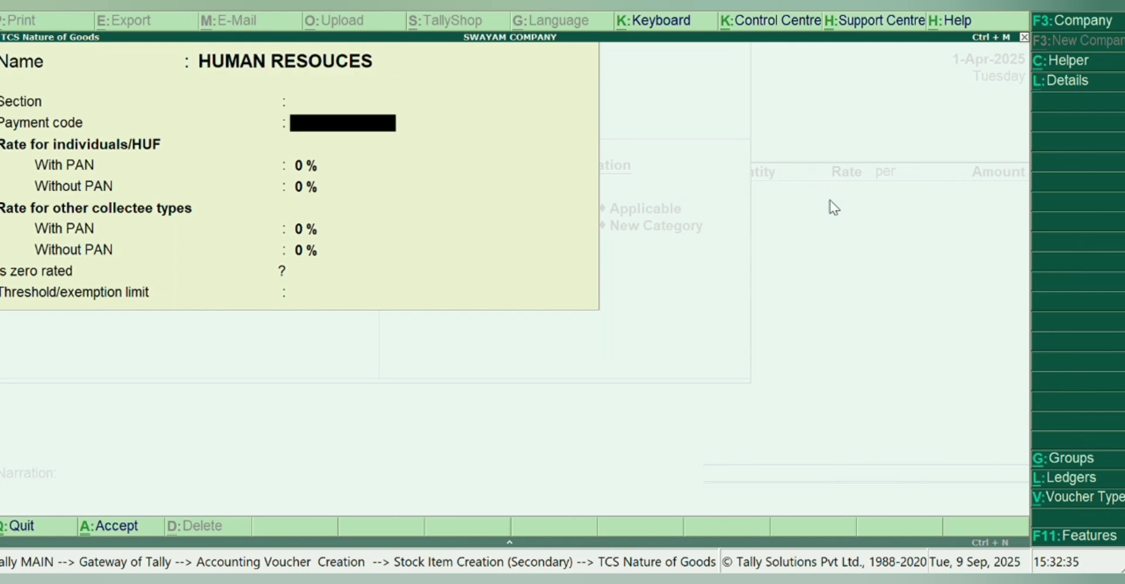
- Set the with-PAN rates for individuals/HUF and other collectee types to 8%, and save the category and the WINE item
key("Return")
type("5")
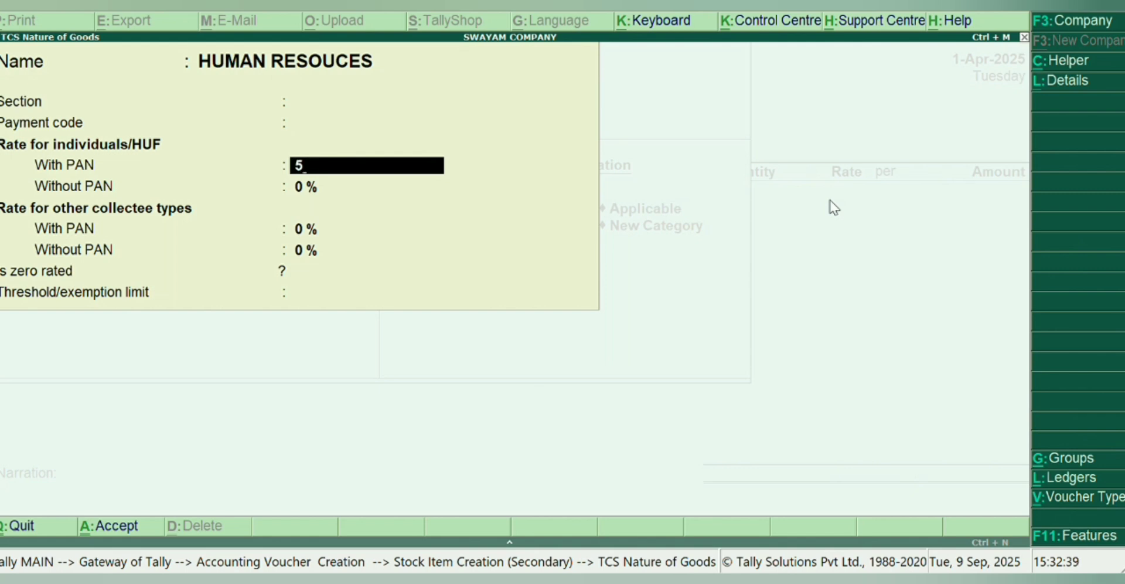
key("Return")
key("Up")
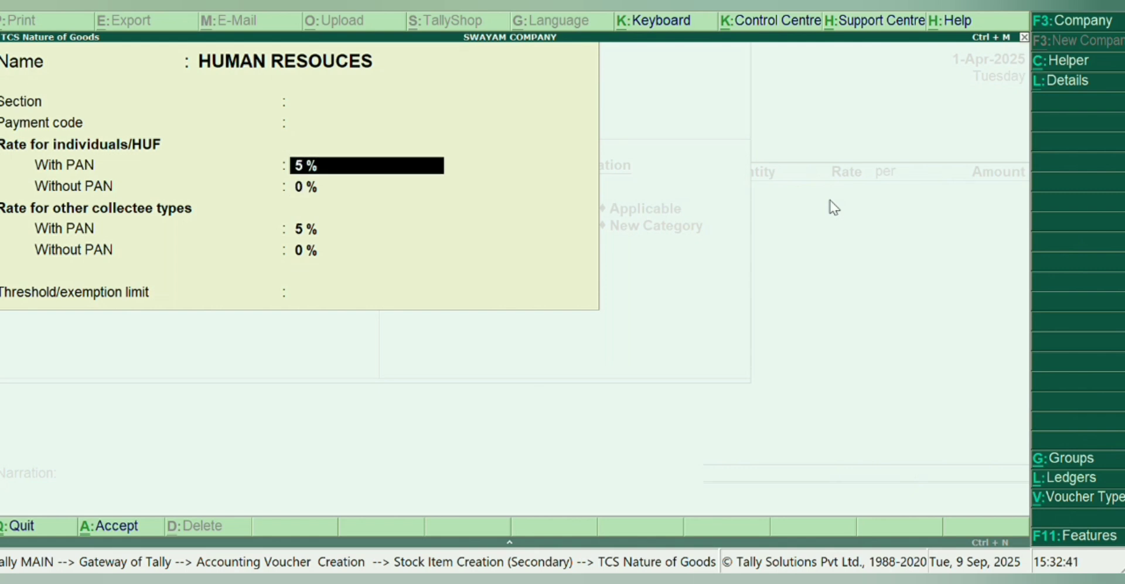
type("8")
key("Return")
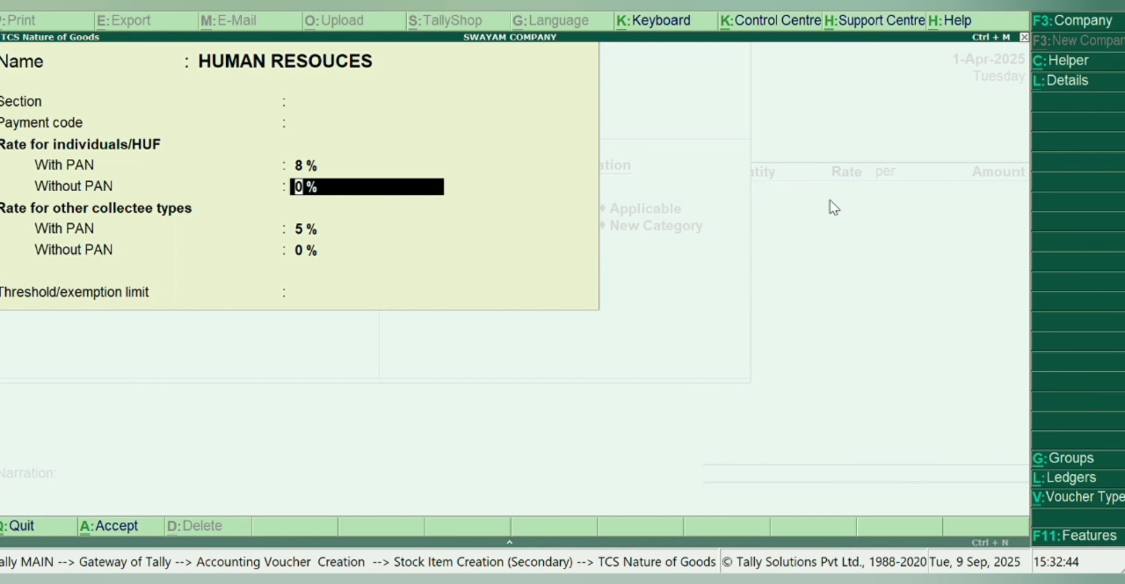
key("Return")
type("8")
key("Return")
key("Return")
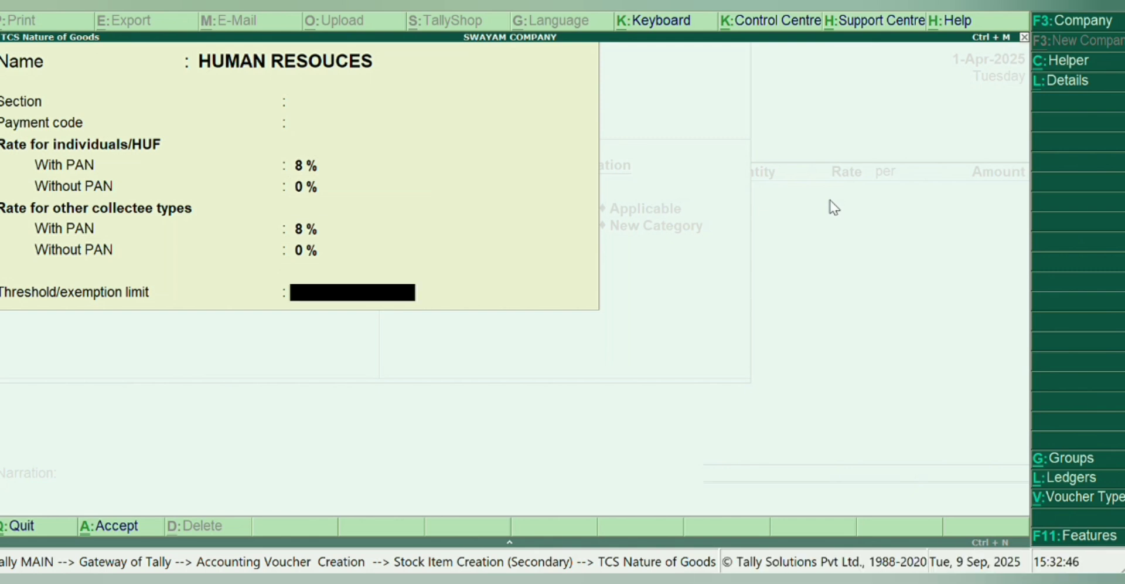
key("Return")
key("Return")
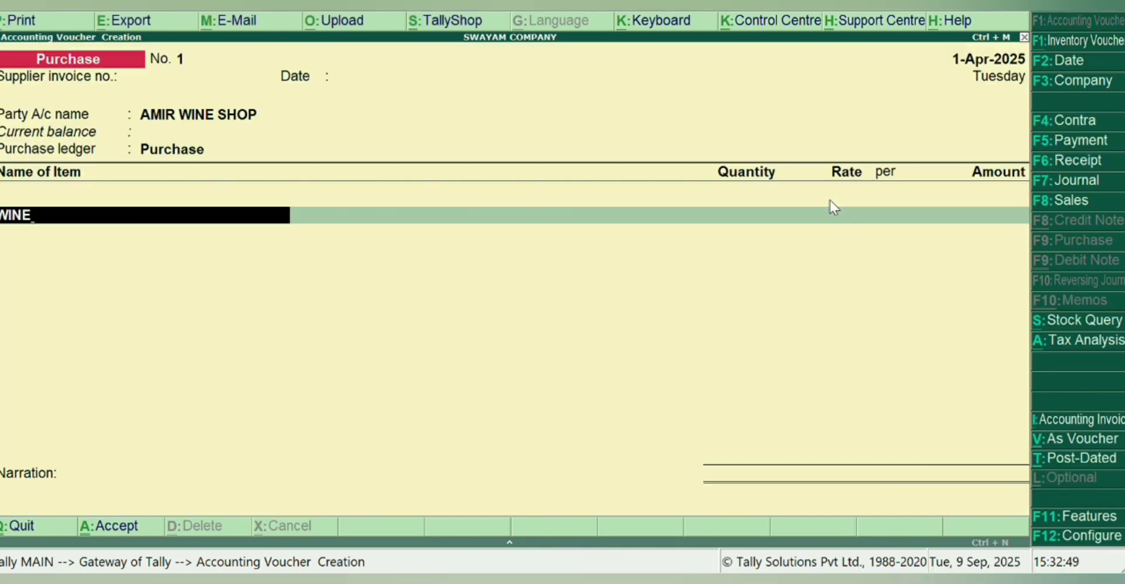
- Enter 18 BTL of WINE at a rate of 350 in the purchase voucher
type("18")
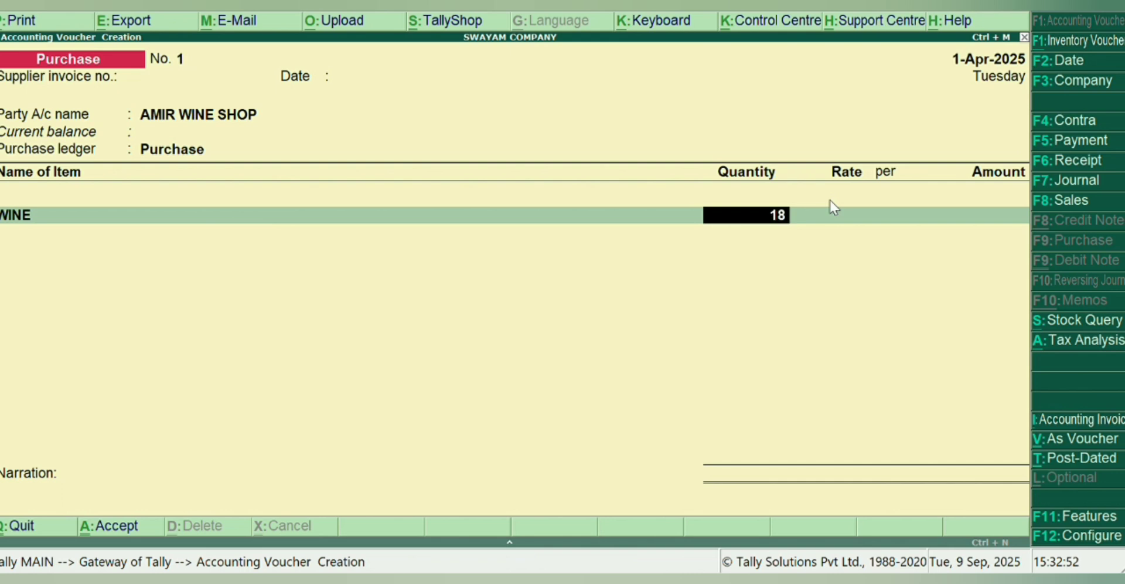
key("Return")
type("350")
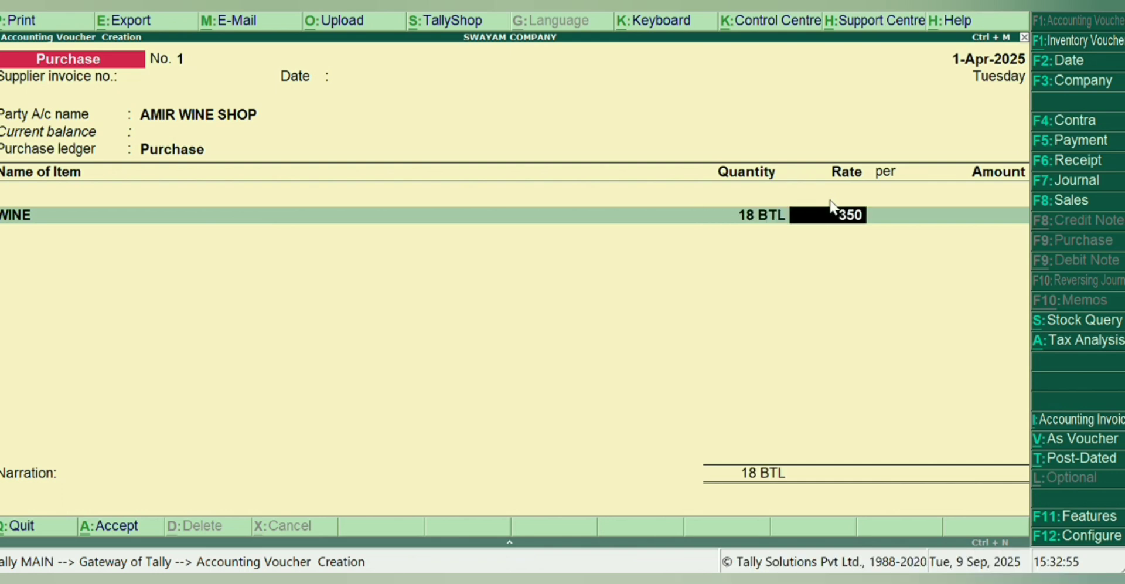
key("Return")
key("Return")
key("Return")
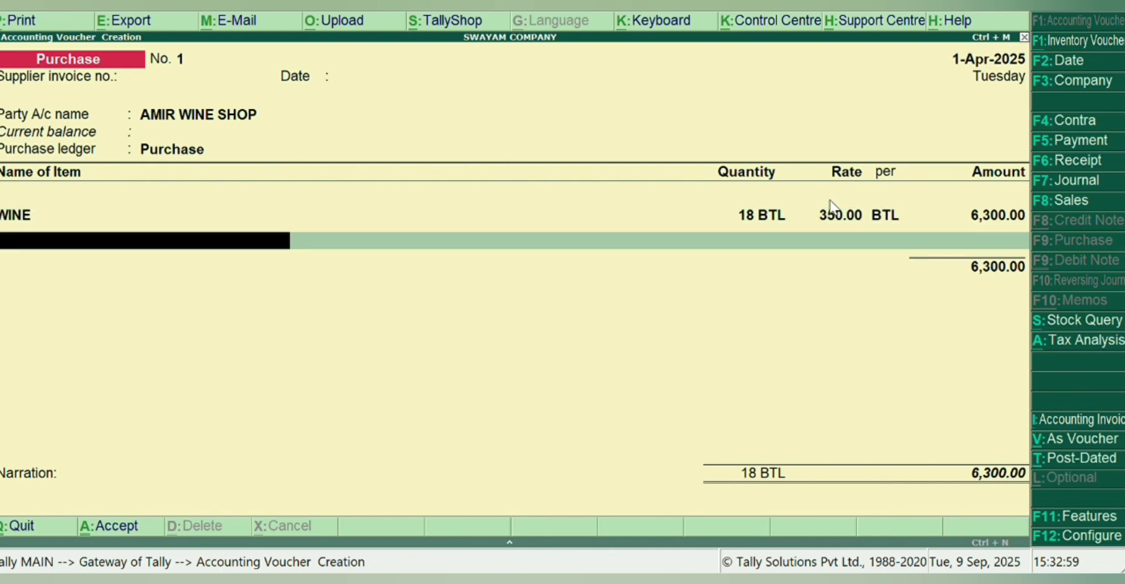
- Begin a second stock item named KINGFISHER under the ALCOHOLICE PRODUCT group
key("alt+c")
type("KINSHER")
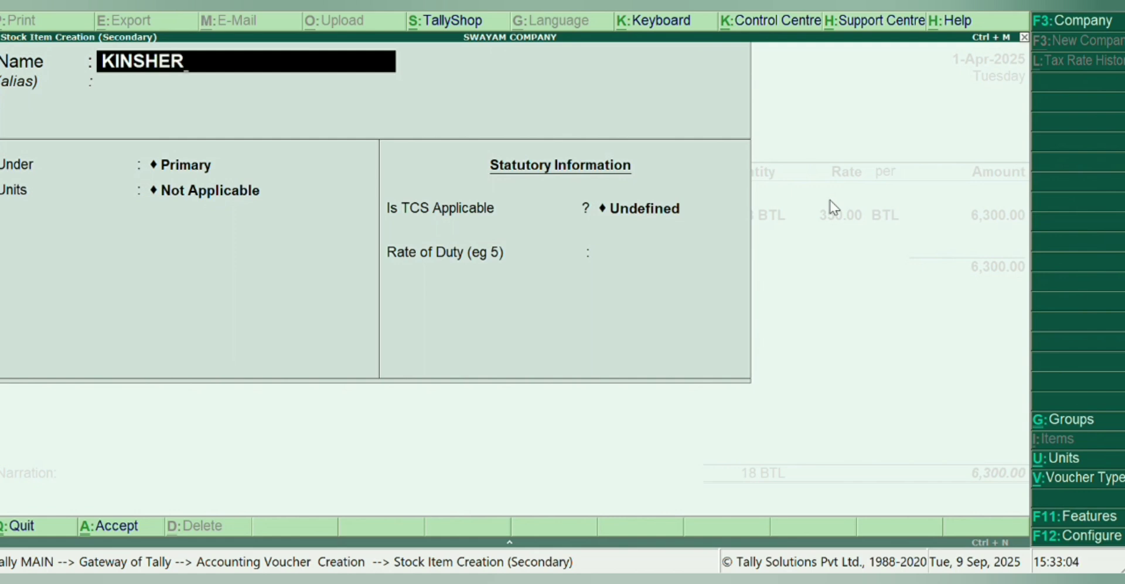
key("BackSpace")
key("BackSpace")
key("BackSpace")
key("BackSpace")
type("GFISHER")
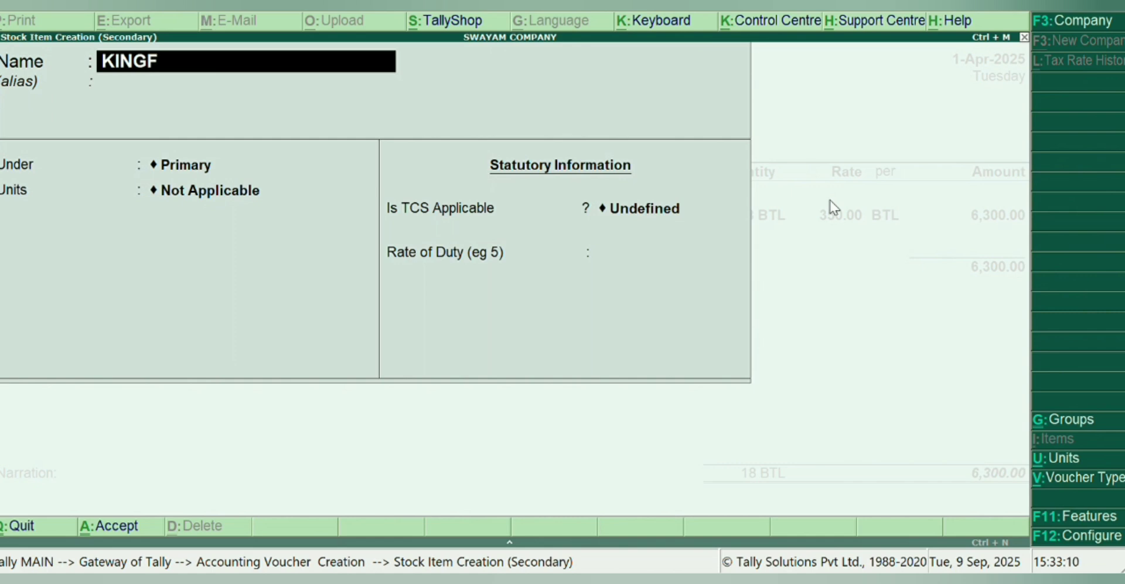
key("Return")
key("Return")
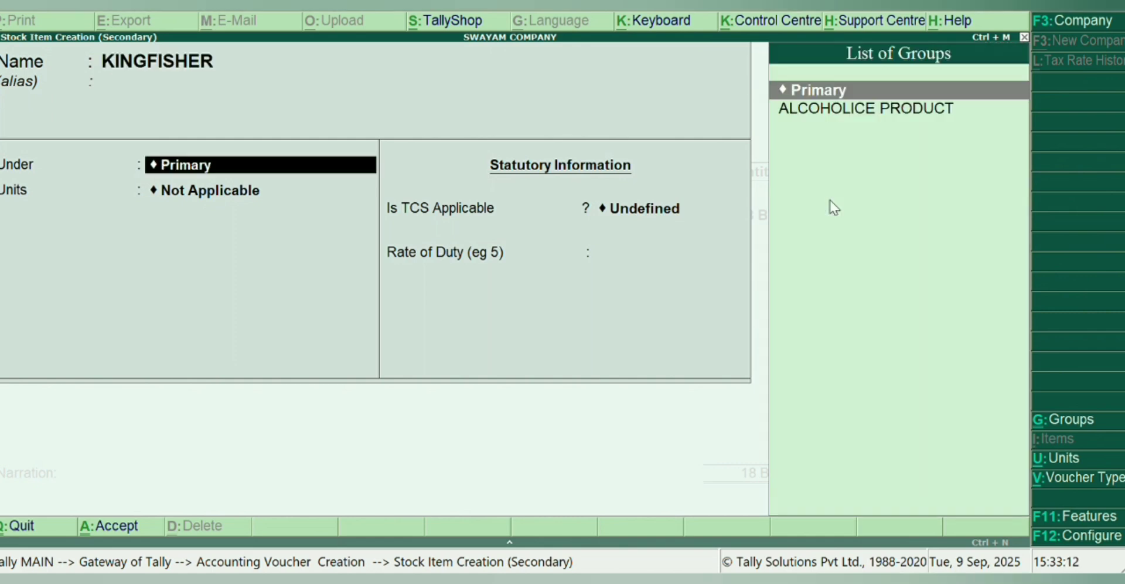
key("Down")
key("Return")
- Create a simple unit with the symbol CAN for the KINGFISHER stock item
key("Down")
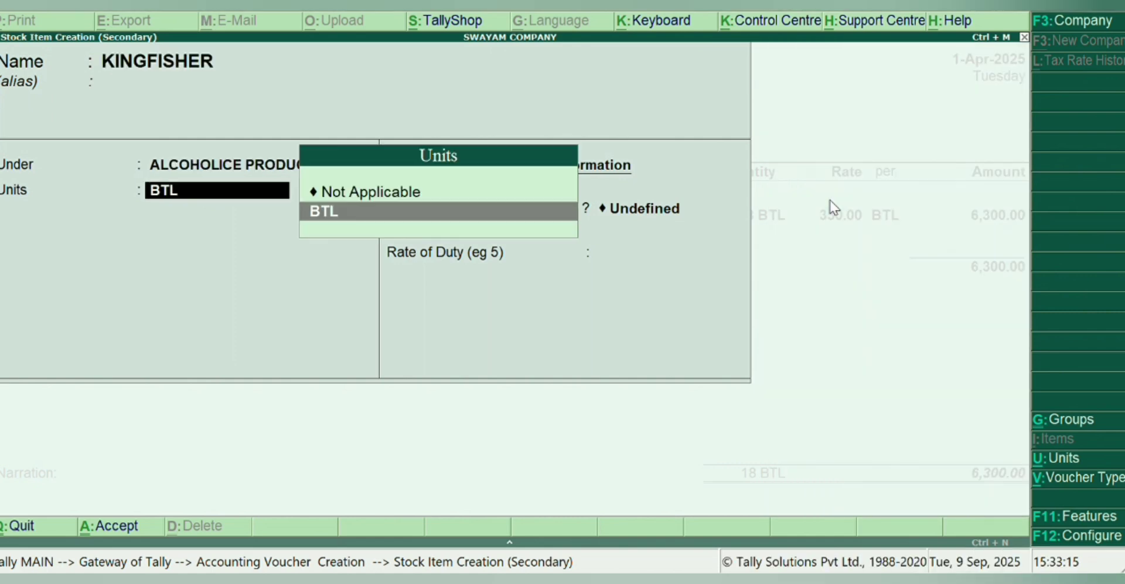
key("alt+c")
type("CAM")
key("BackSpace")
type("N")
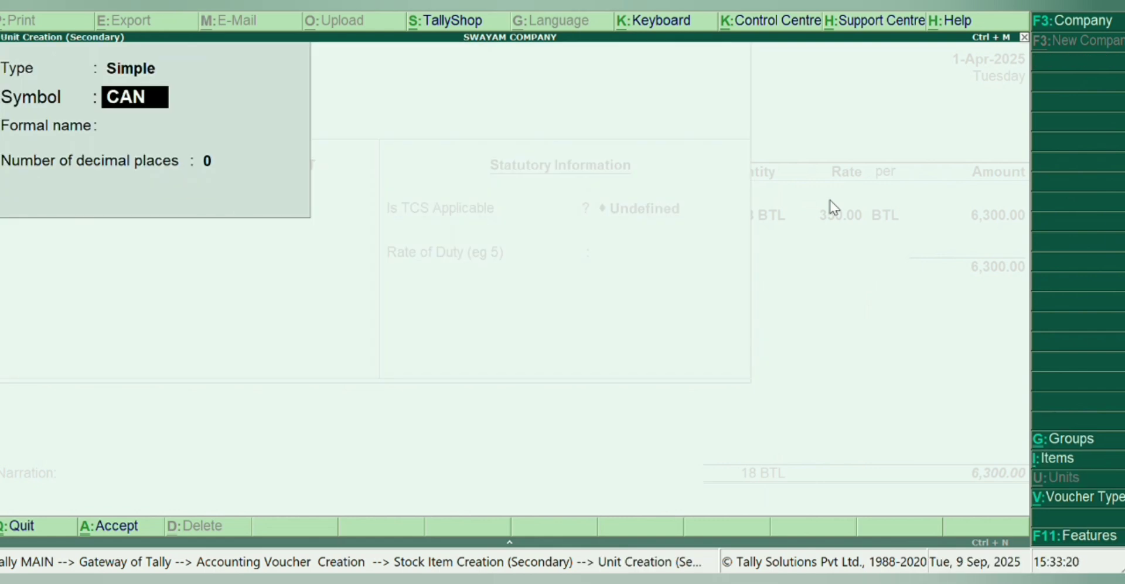
key("ctrl+a")
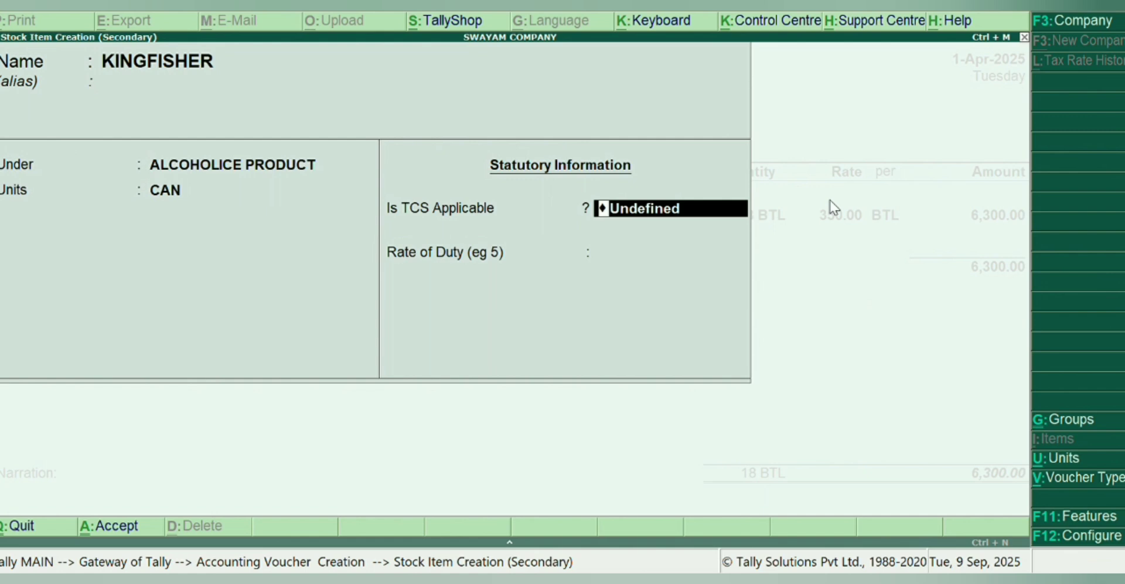
- Make TCS applicable to KINGFISHER with HUMAN RESOUCES as its nature of goods, and save the item
type("A")
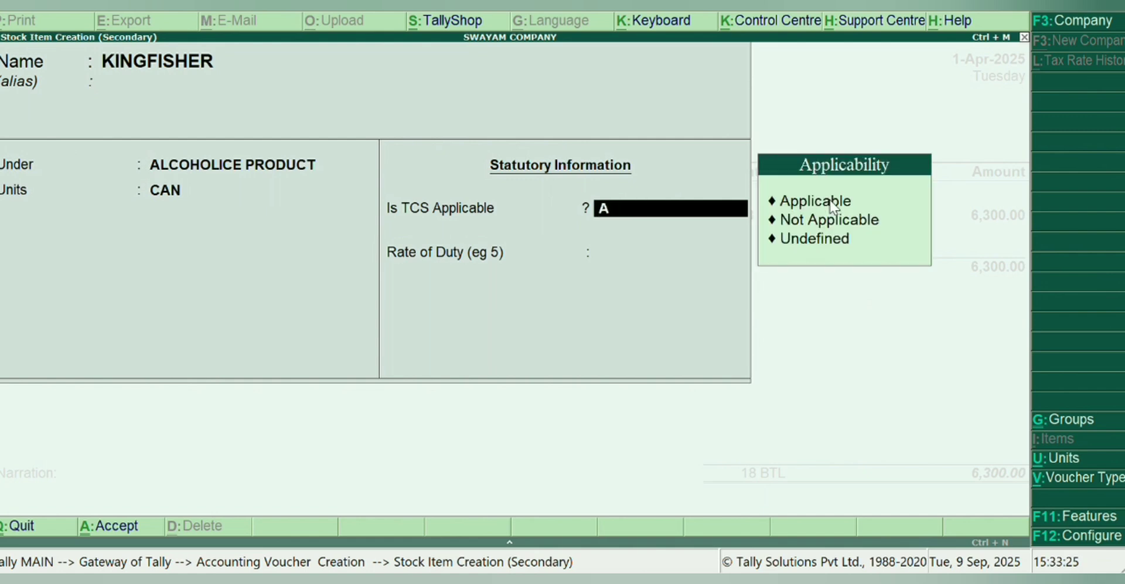
left_click(832, 202)
key("Down")
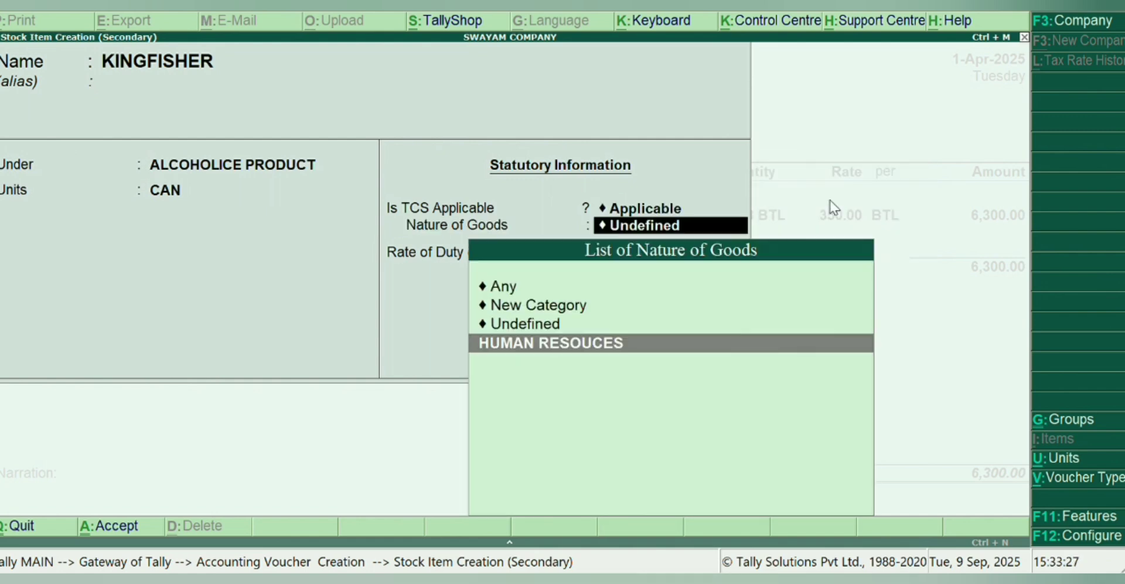
key("Return")
key("Return")
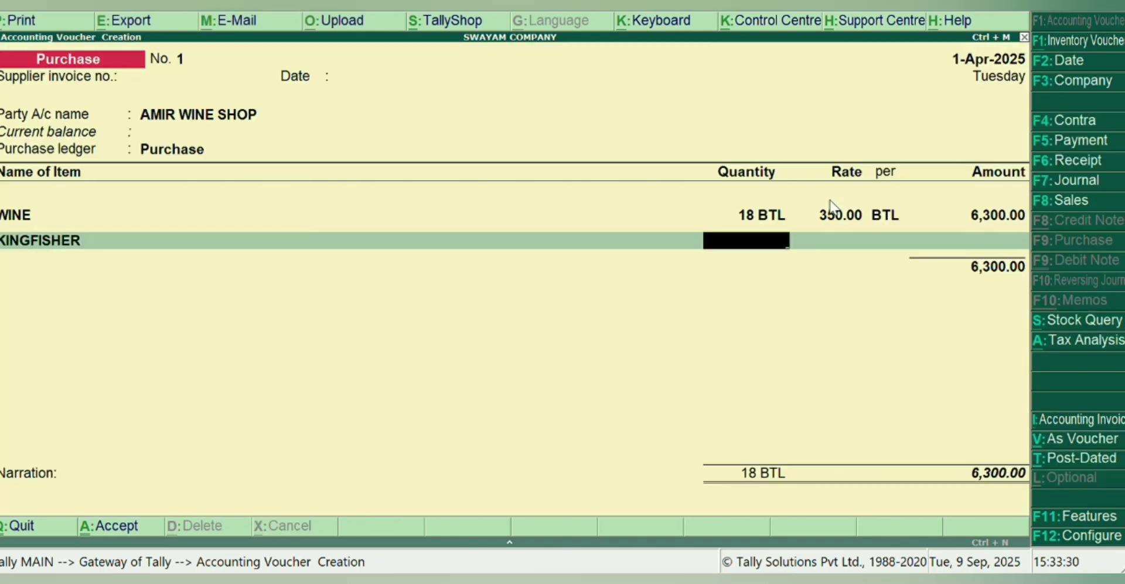
- Enter 40 CAN of KINGFISHER at a rate of 550 and save the purchase voucher
type("40")
key("Return")
type("550")
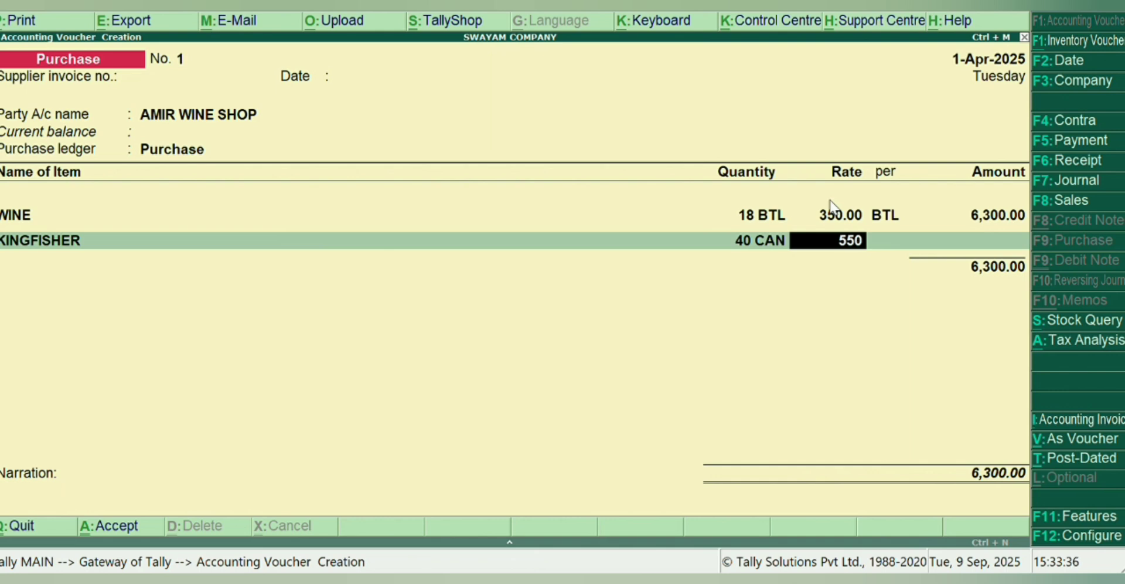
key("Return")
key("Return")
key("Return")
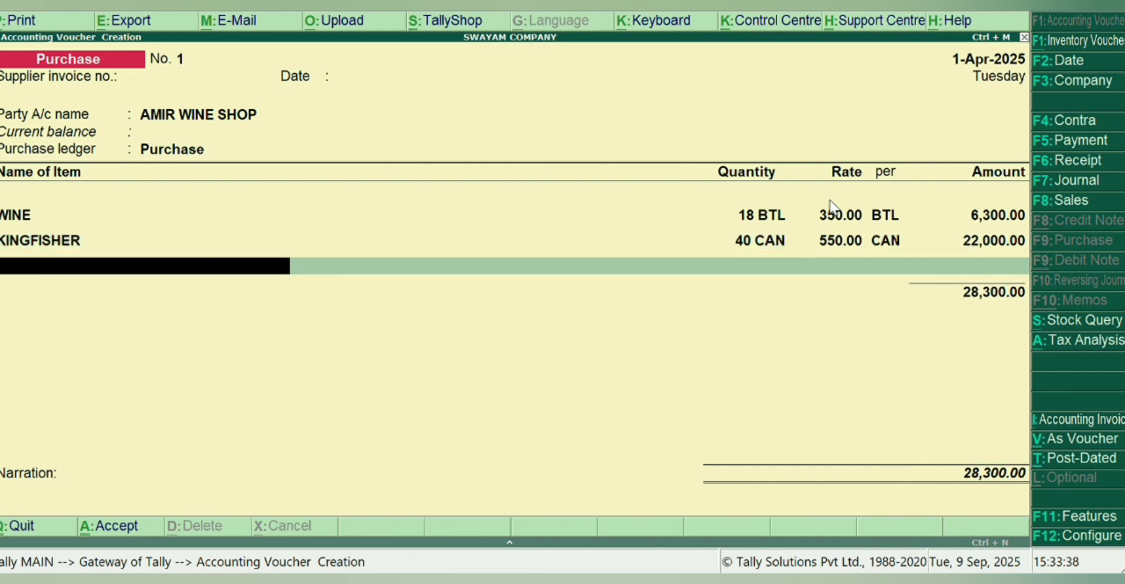
key("Return")
key("Return")
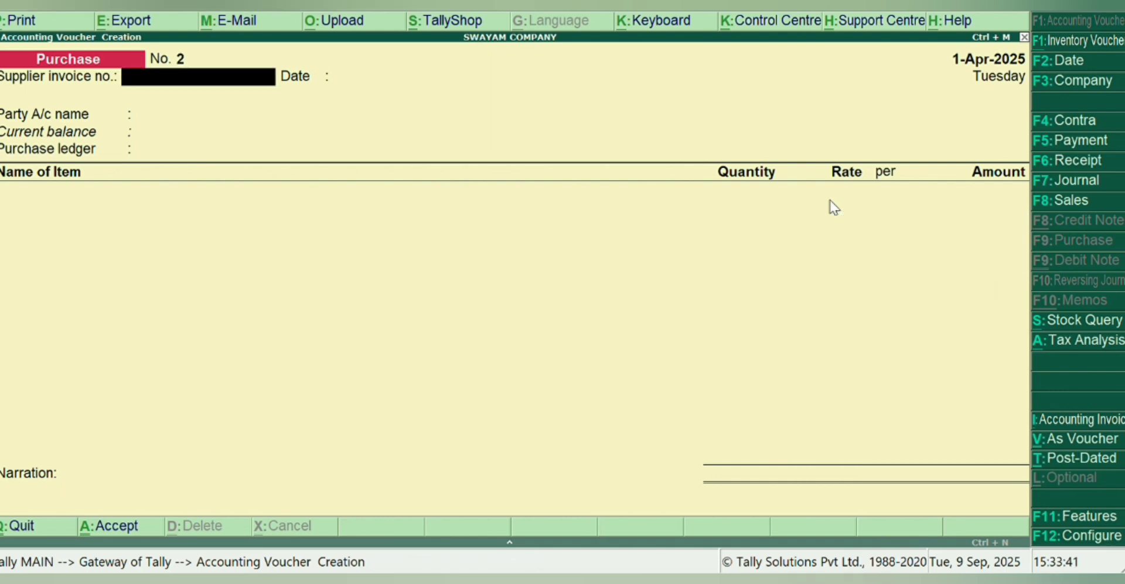
- Start a sales voucher and begin a new party ledger in the customer's name
left_click(1052, 201)
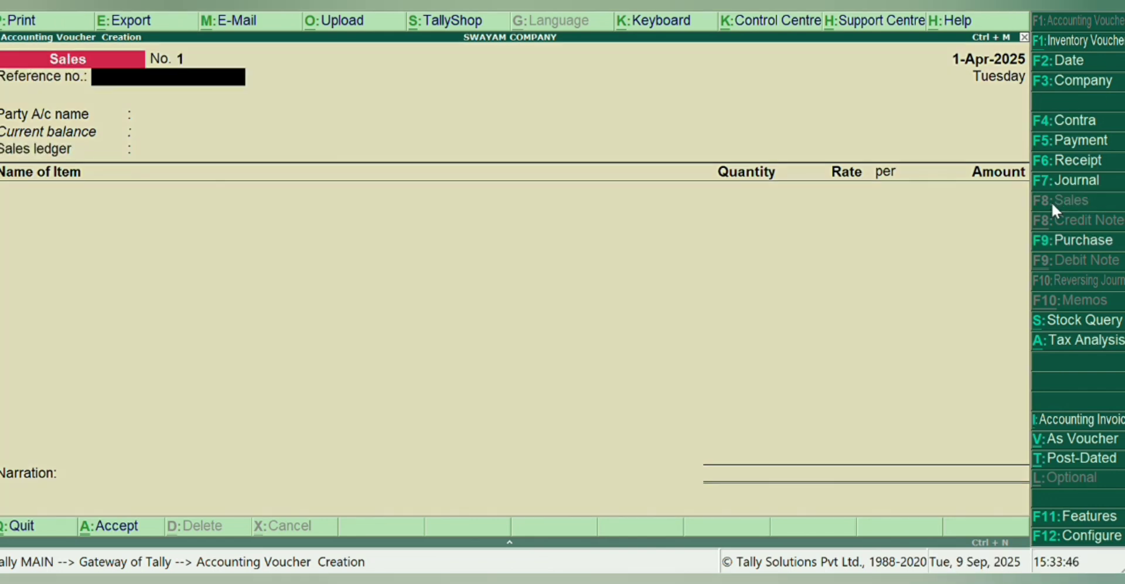
key("Return")
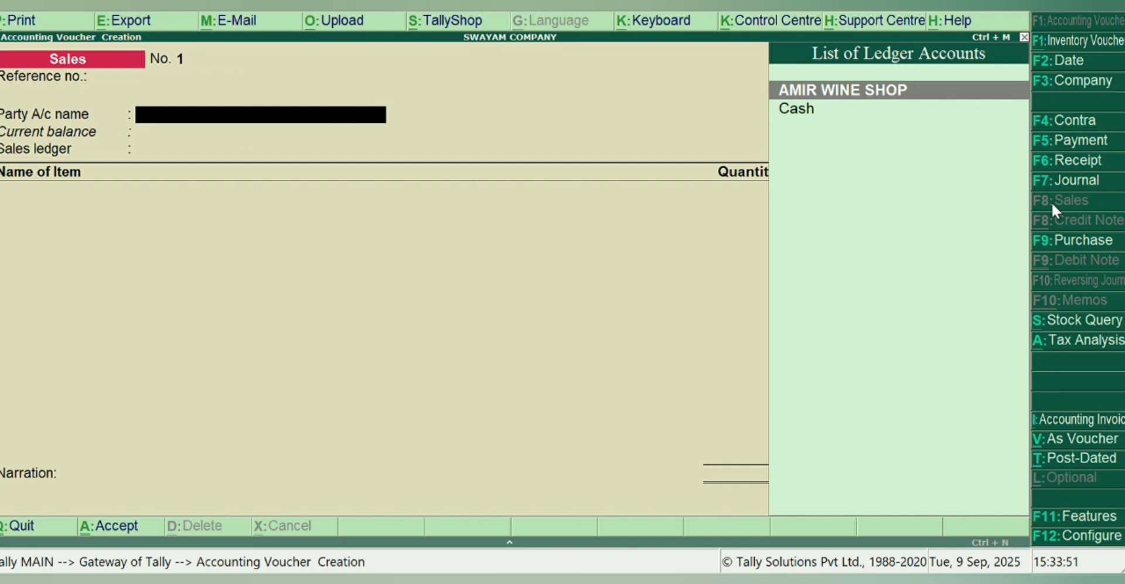
type("C")
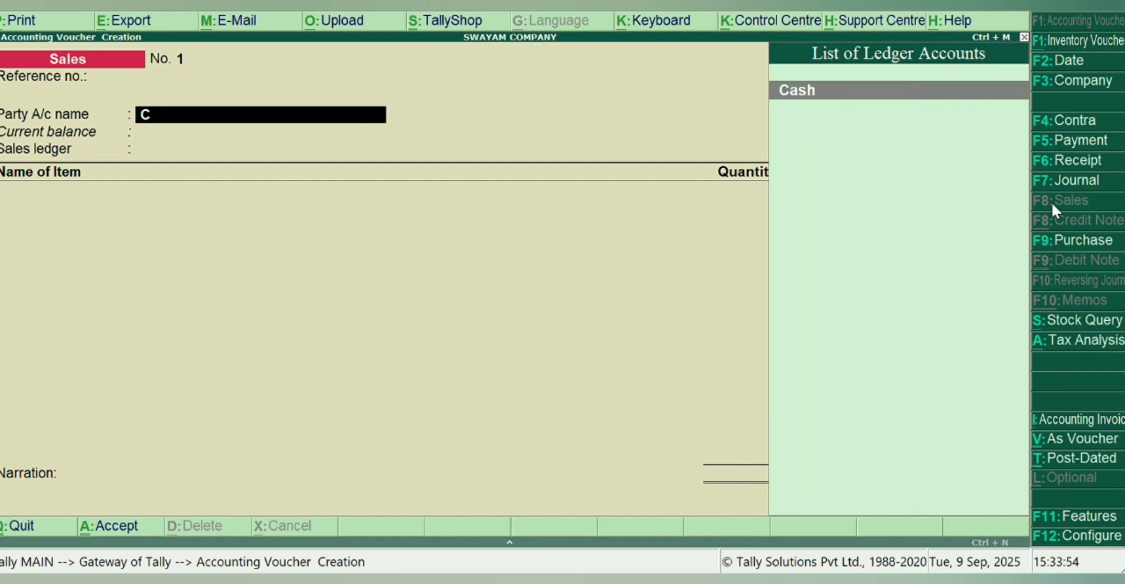
key("alt+c")
type("CU")
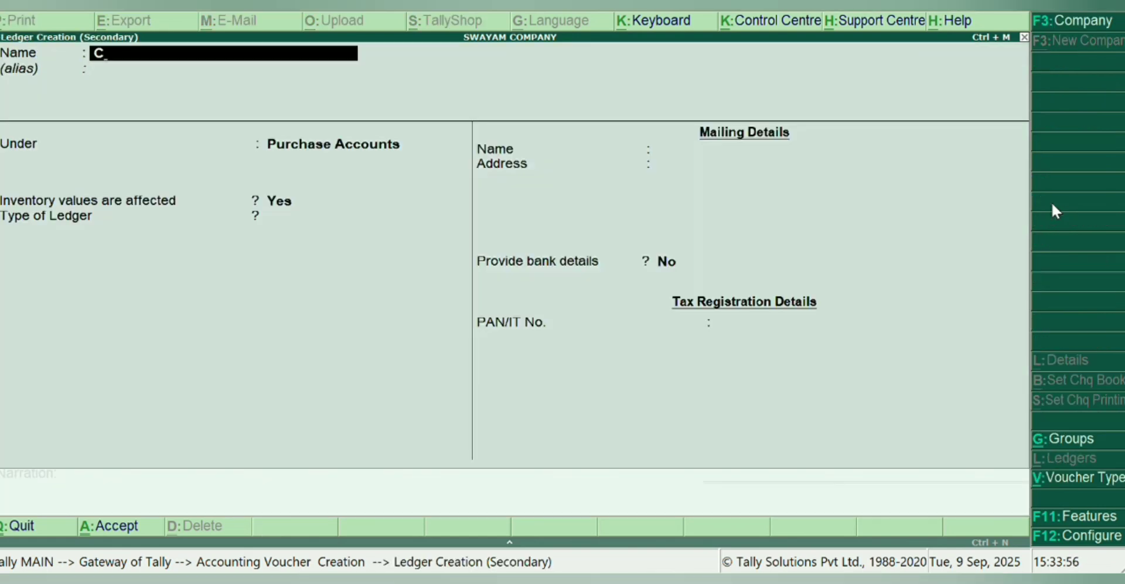
key("BackSpace")
key("BackSpace")
type("RAKESH")
key("Return")
key("Return")
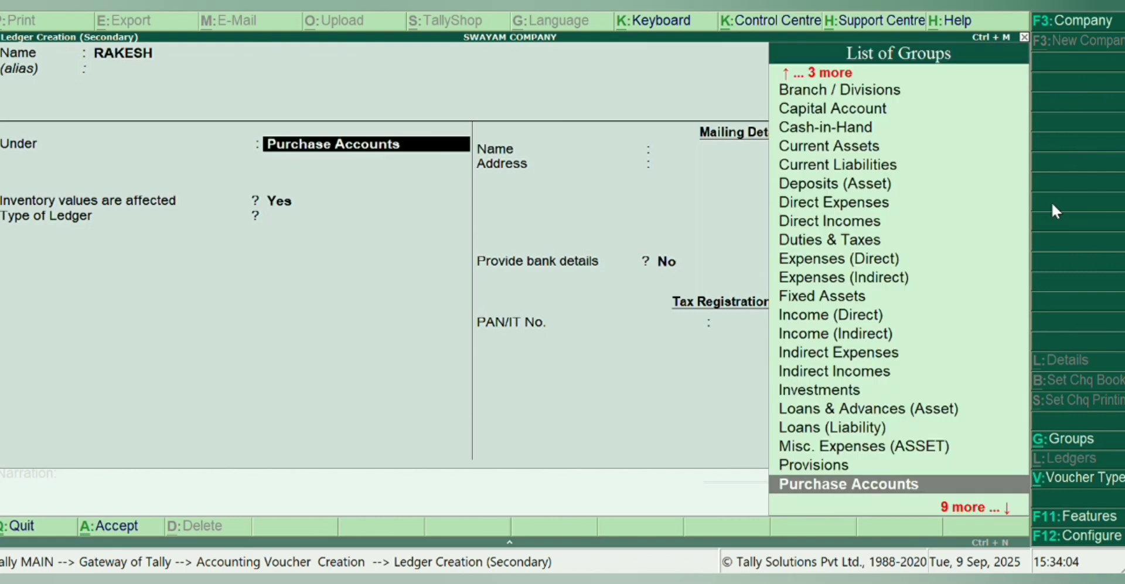
- Place the customer's new ledger under Sundry Debtors
type("Su")
key("Down")
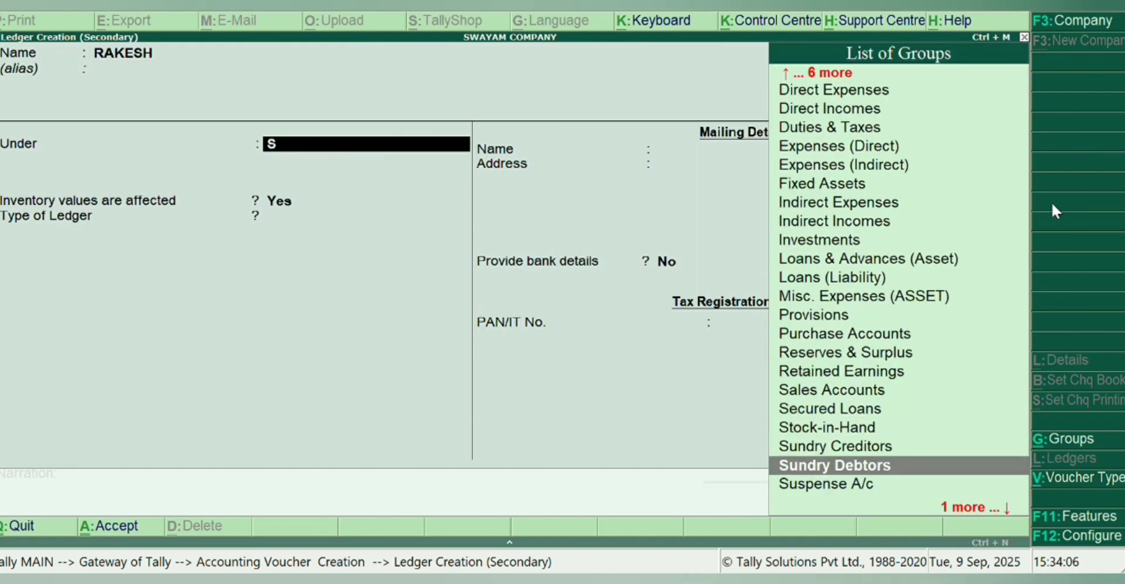
key("Return")
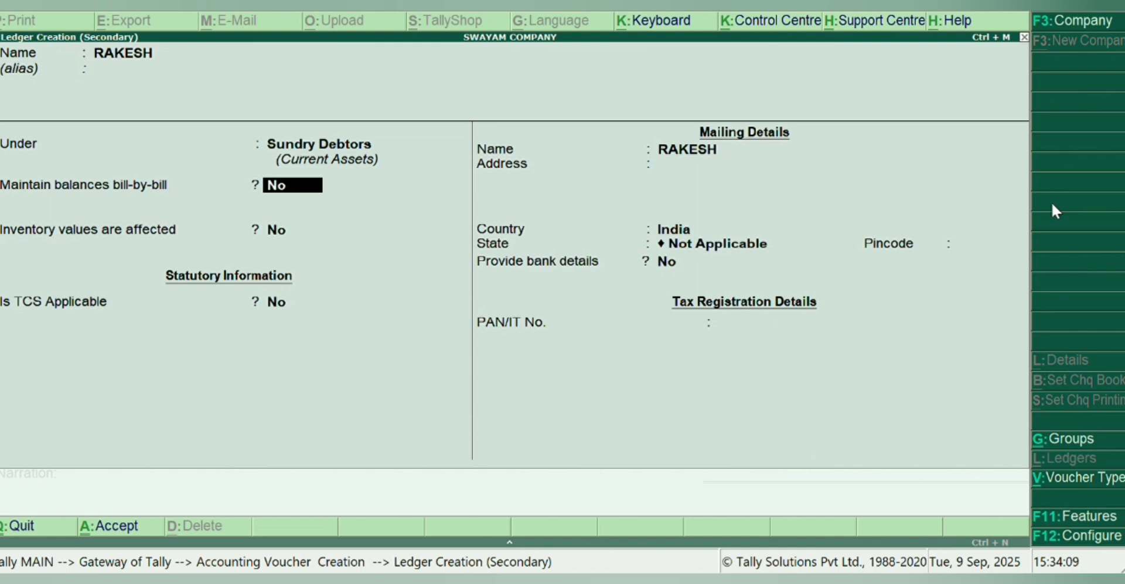
- Leave bill-by-bill balances off and make TCS applicable to the customer's ledger
key("Return")
key("BackSpace")
key("BackSpace")
type("YES")
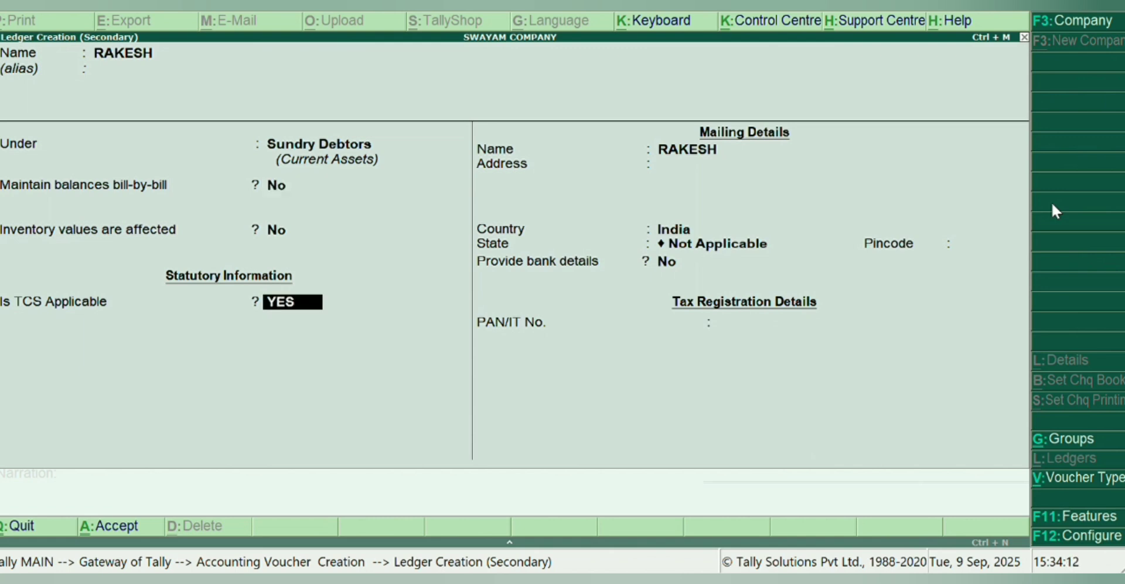
key("Return")
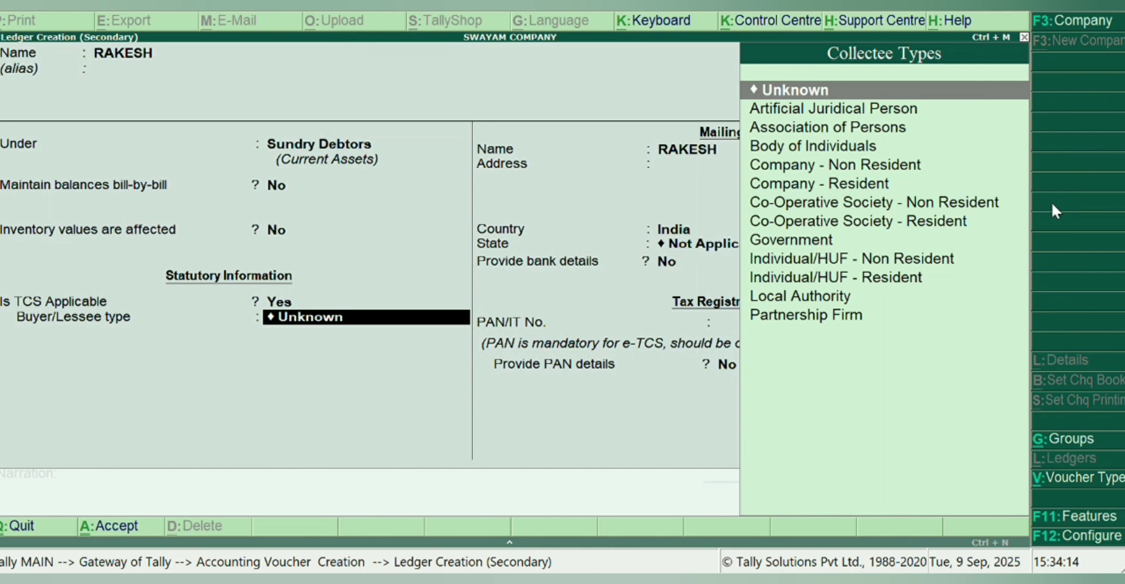
- Set the customer's buyer/lessee type to Body of Individuals, save the ledger and accept the party details unchanged
key("Down")
key("Down")
key("Down")
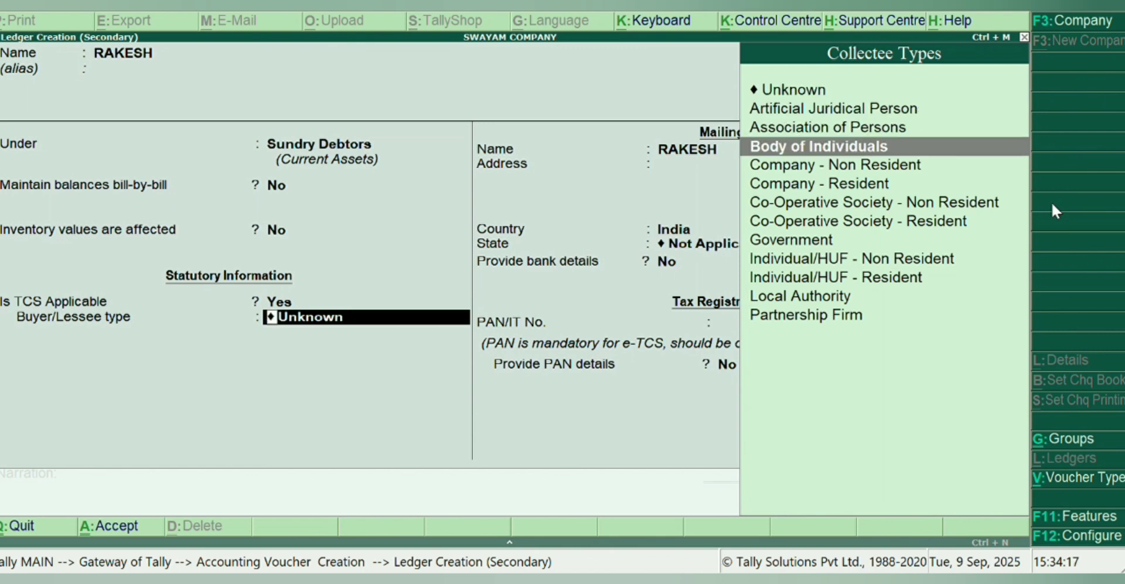
key("Return")
key("ctrl+a")
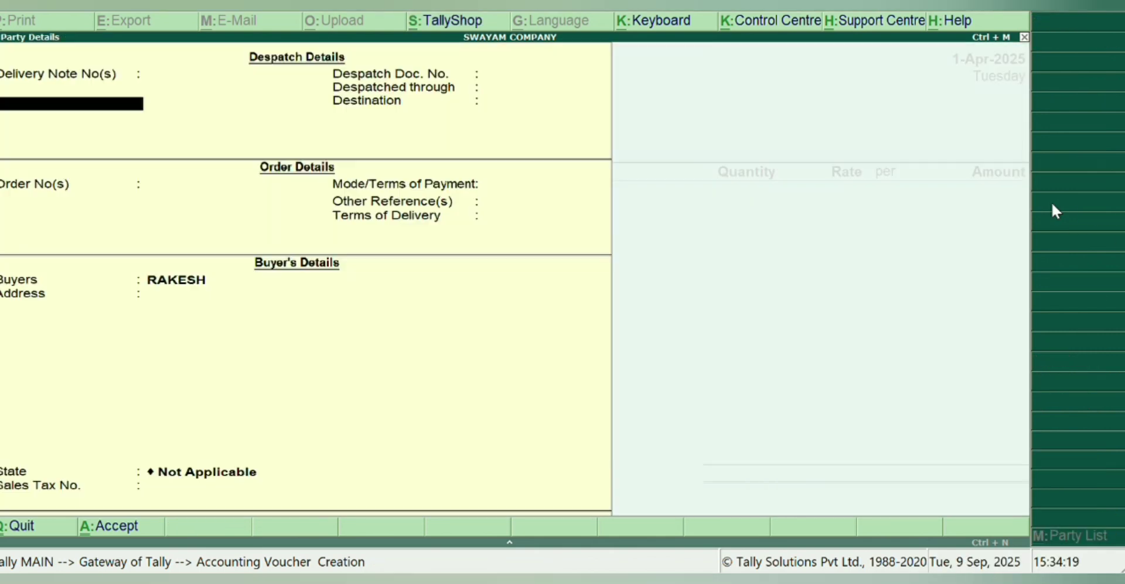
key("ctrl+a")
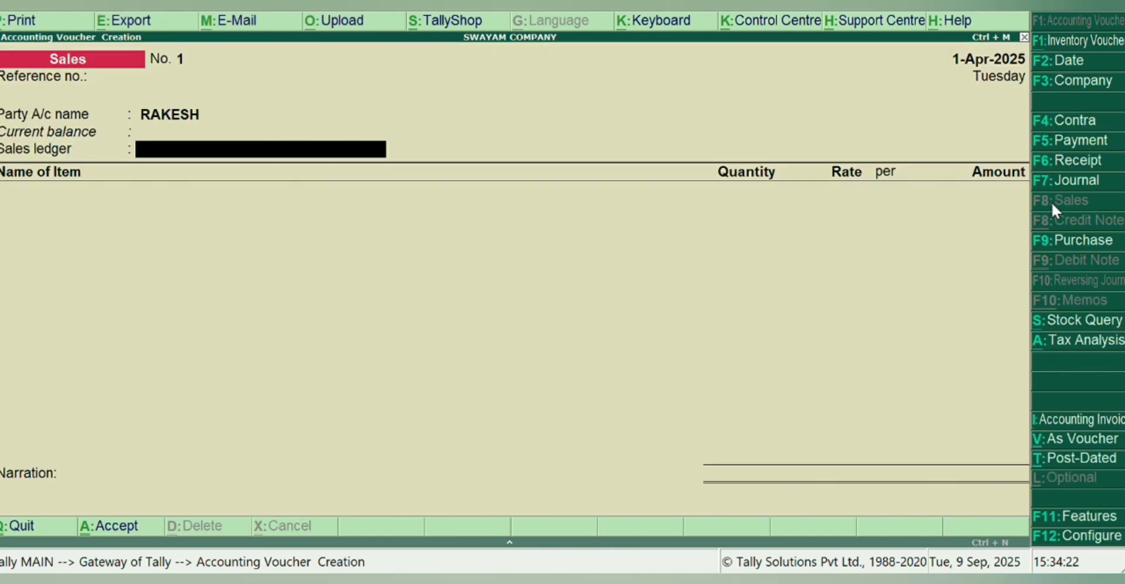
- Create a new ledger named SALES under Sales Accounts for the voucher's sales ledger
key("alt+c")
type("SALES")
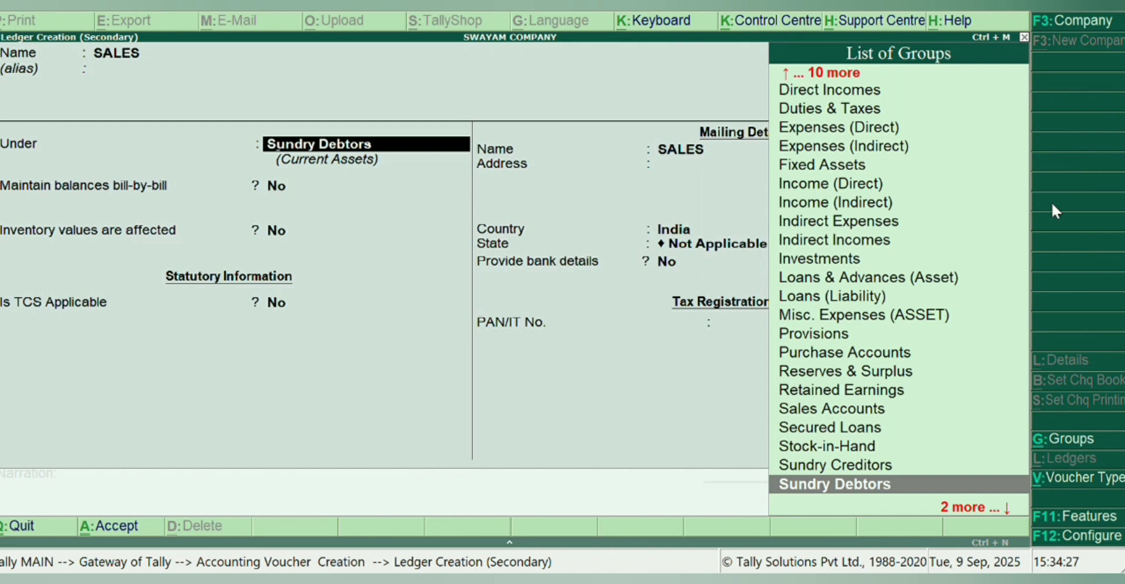
type("SA")
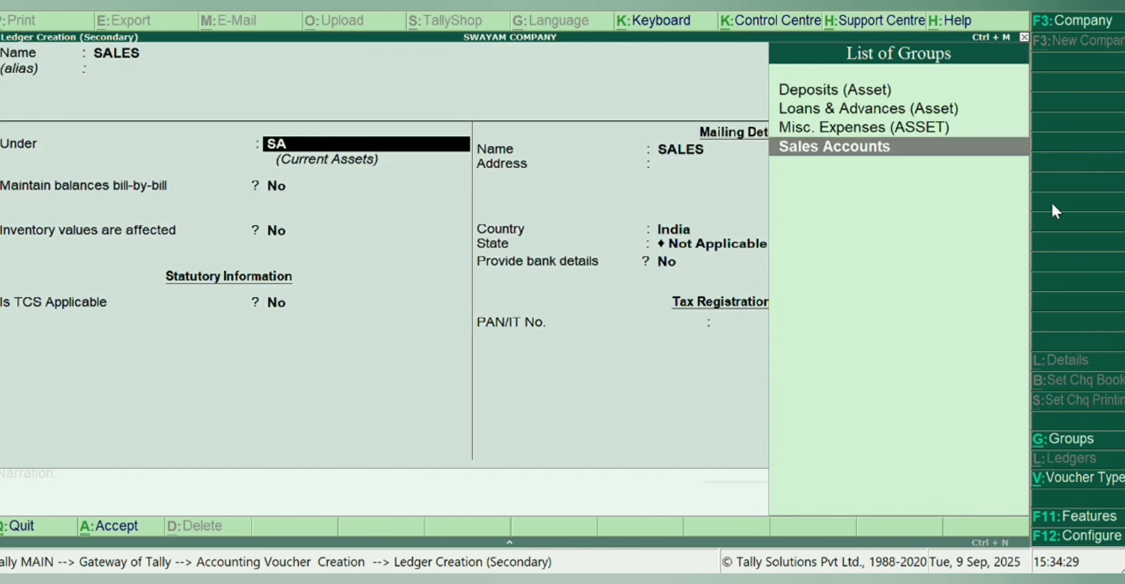
key("Return")
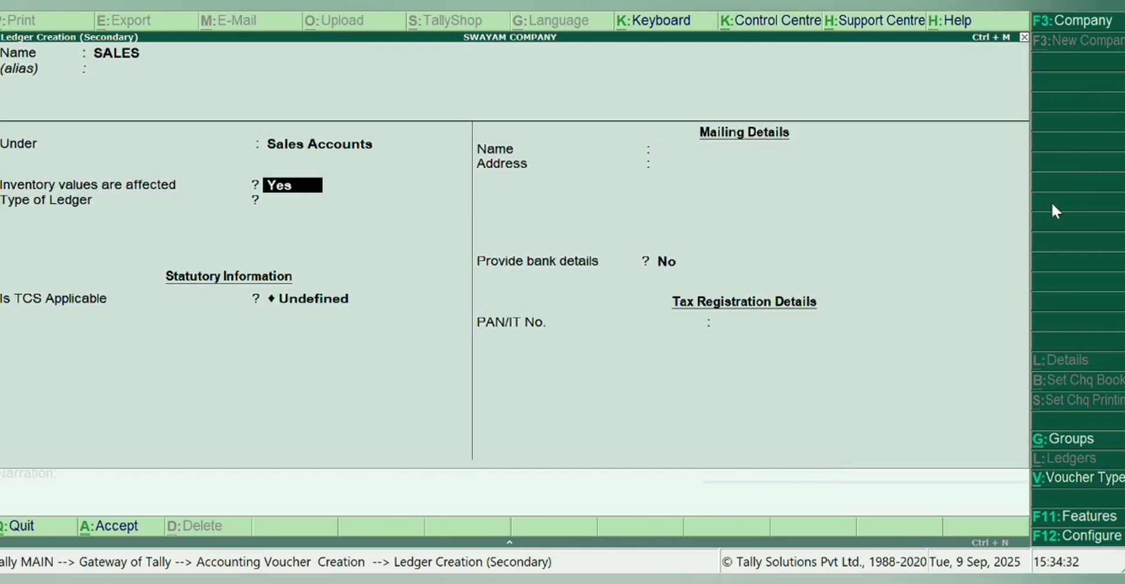
- Make TCS applicable to the SALES ledger with HUMAN RESOUCES as its nature of goods, and save it
key("Return")
key("Return")
type("A")
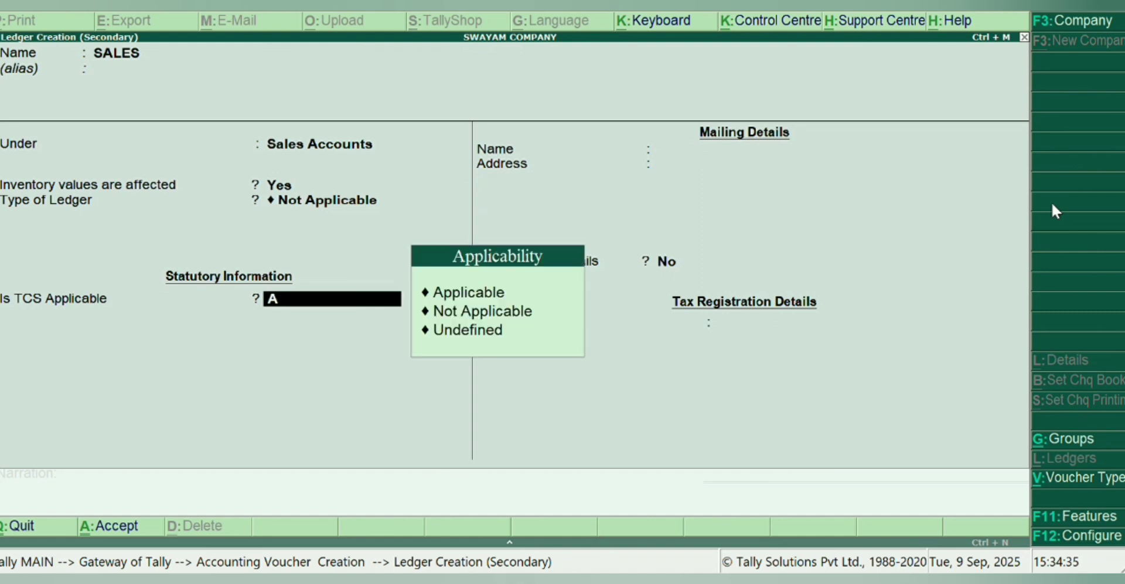
left_click(486, 297)
key("Down")
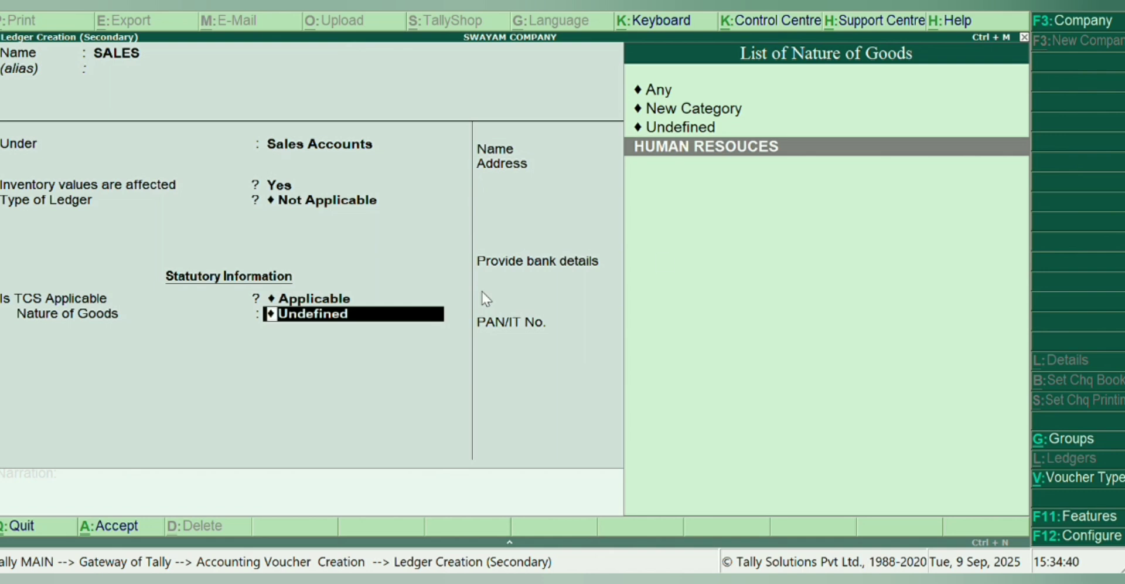
key("Return")
key("ctrl+a")
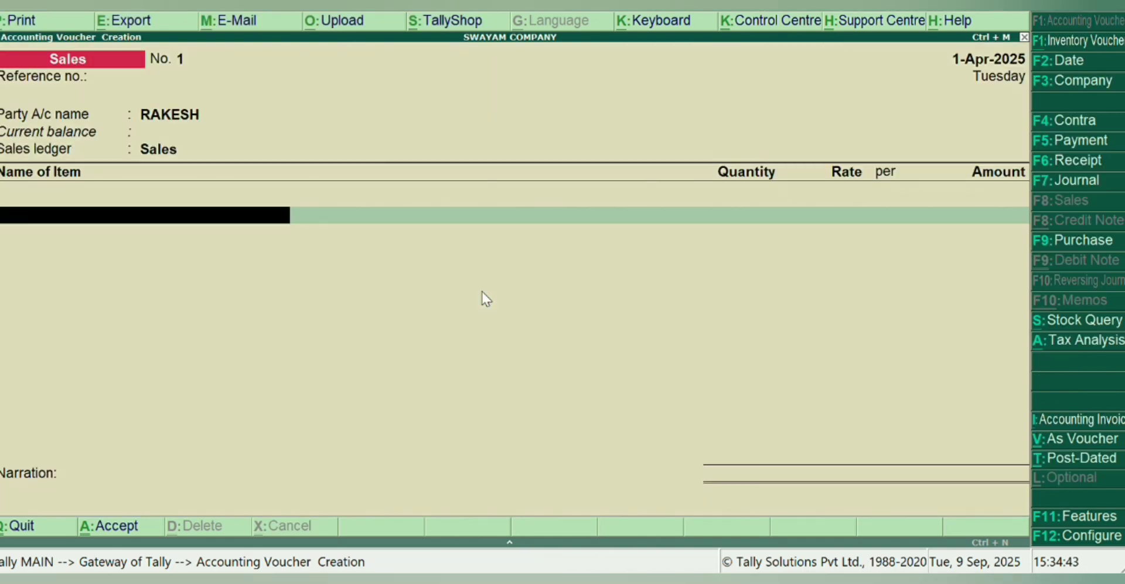
- Enter 12 BTL of WINE at a rate of 400 in the sales voucher
type("W")
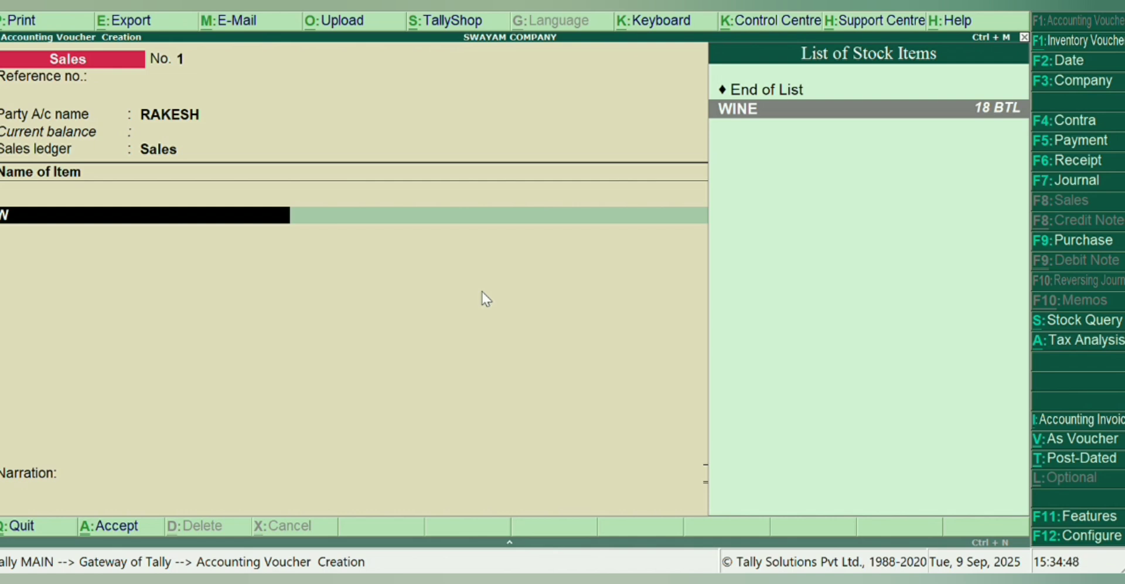
key("Return")
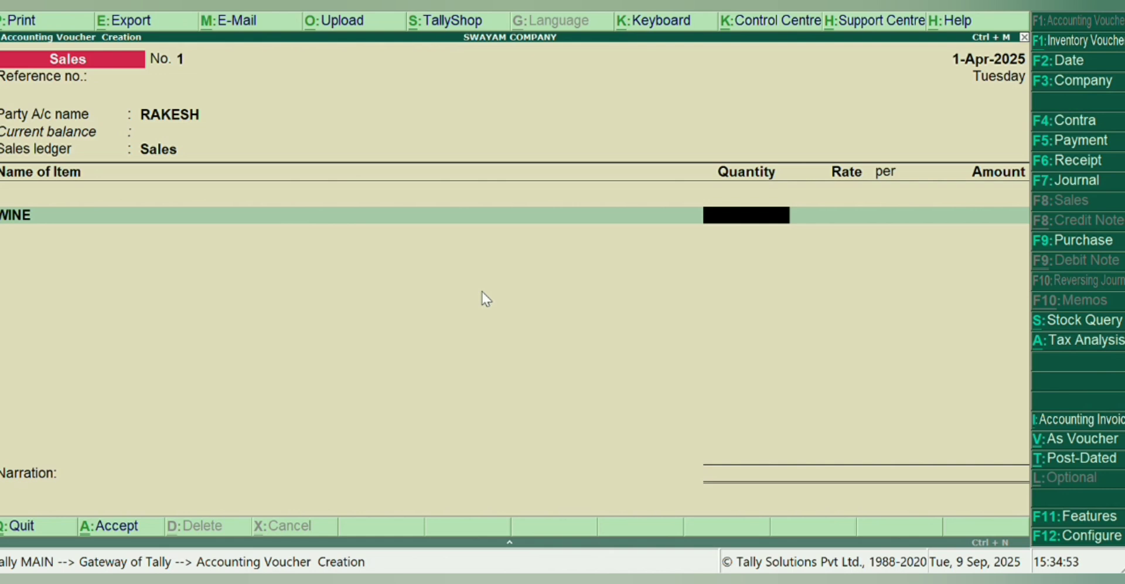
type("12")
key("Return")
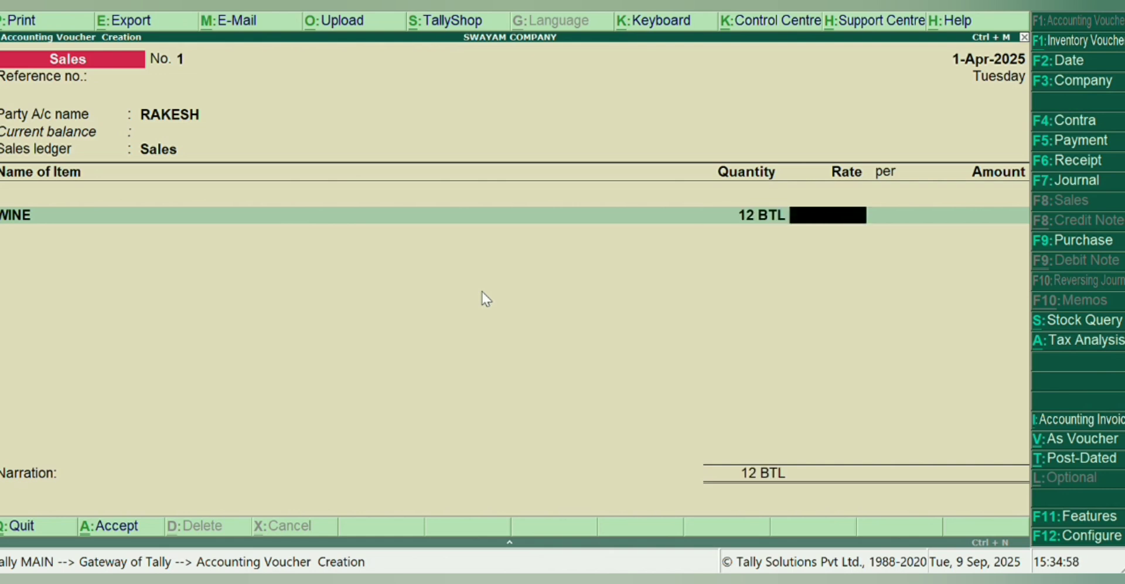
type("400")
key("Return")
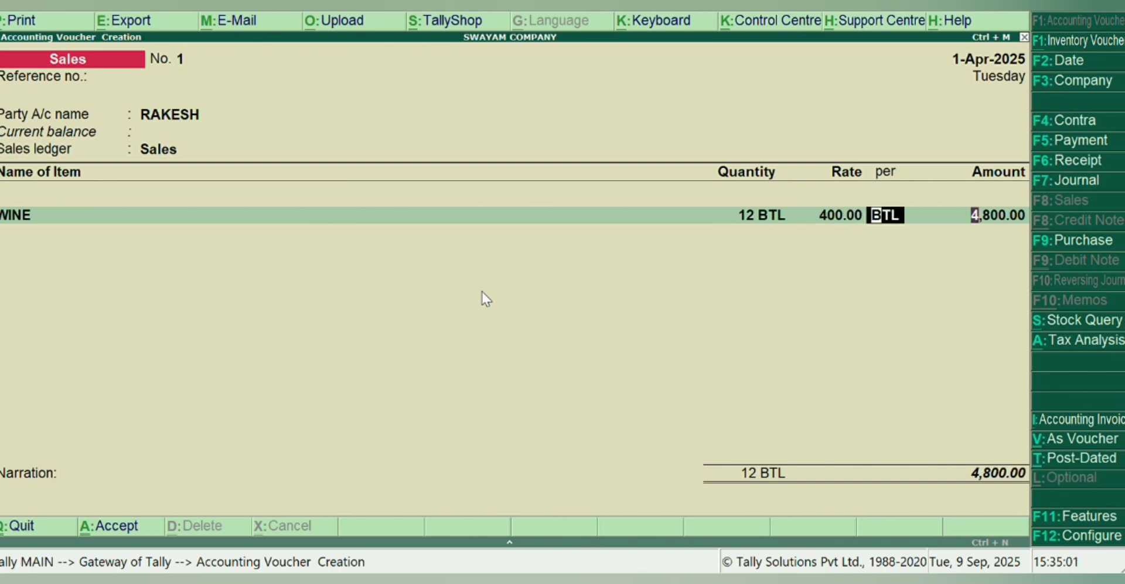
key("Return")
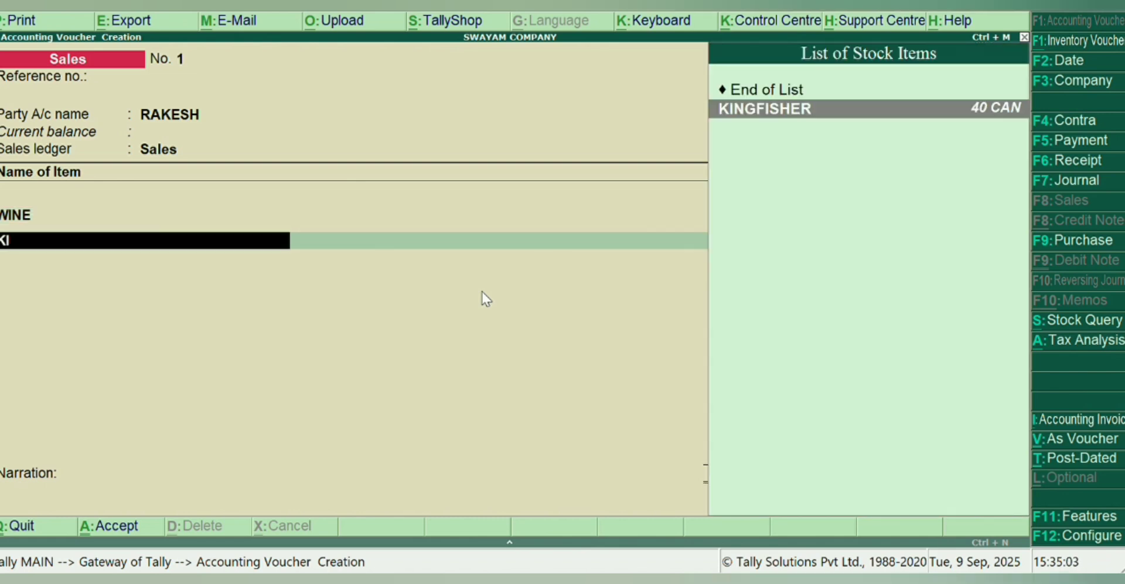
- Enter 6 CAN of KINGFISHER at a rate of 575 and end the item list
key("Return")
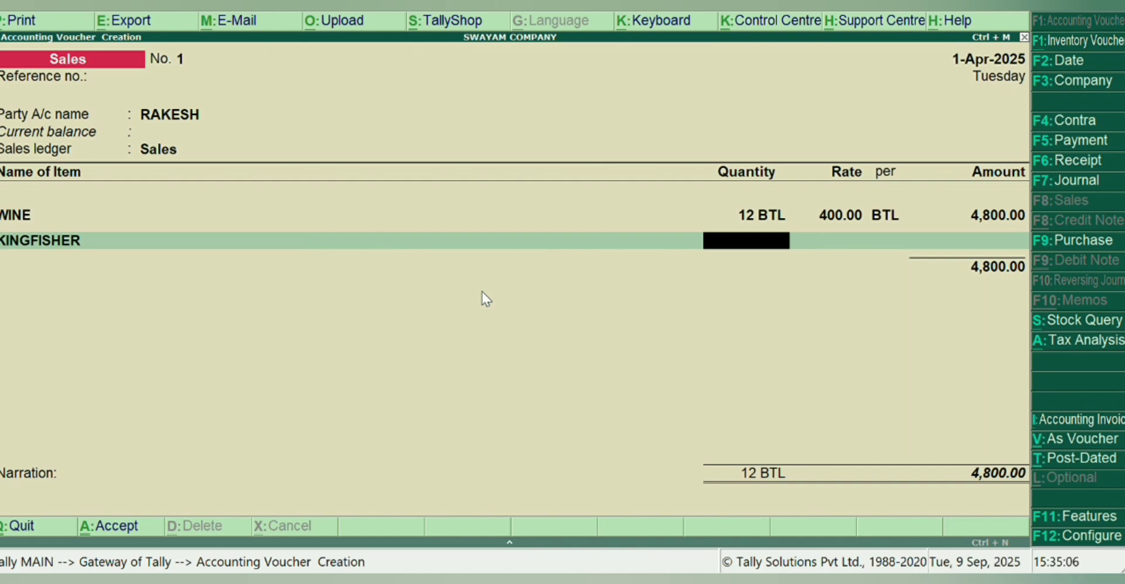
type("6")
key("Return")
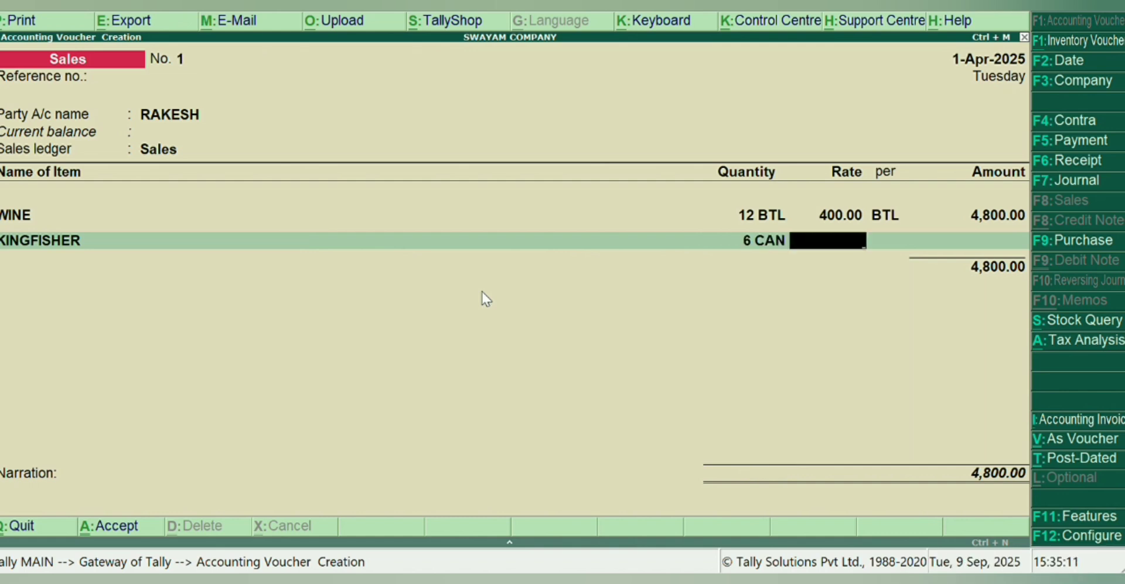
type("575")
key("Return")
key("Return")
key("Return")
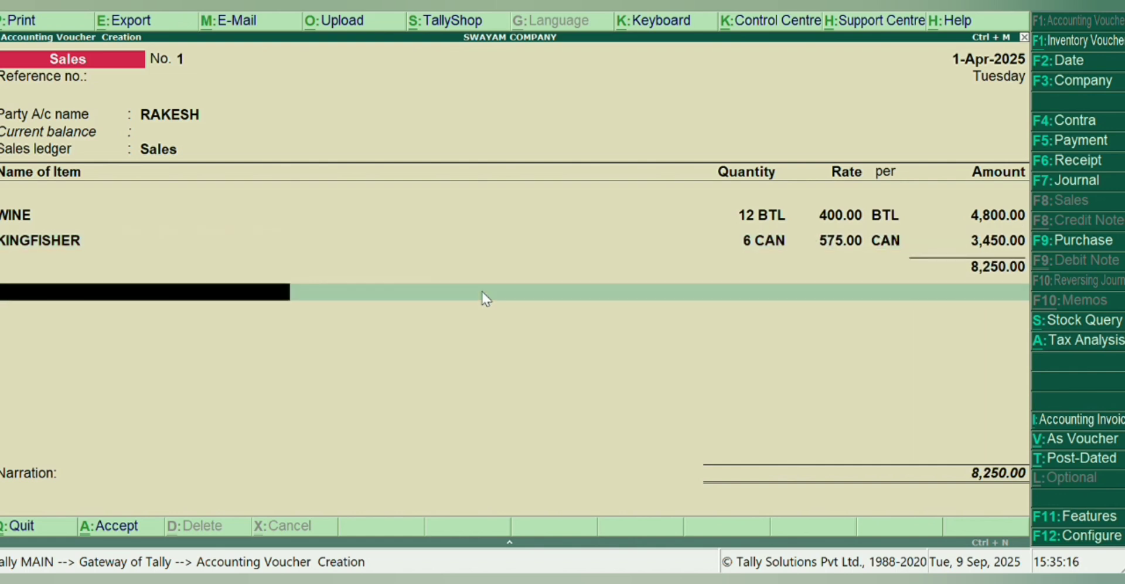
- Create a new ledger named TCS under Duties & Taxes from the sales voucher
key("alt+c")
type("T")
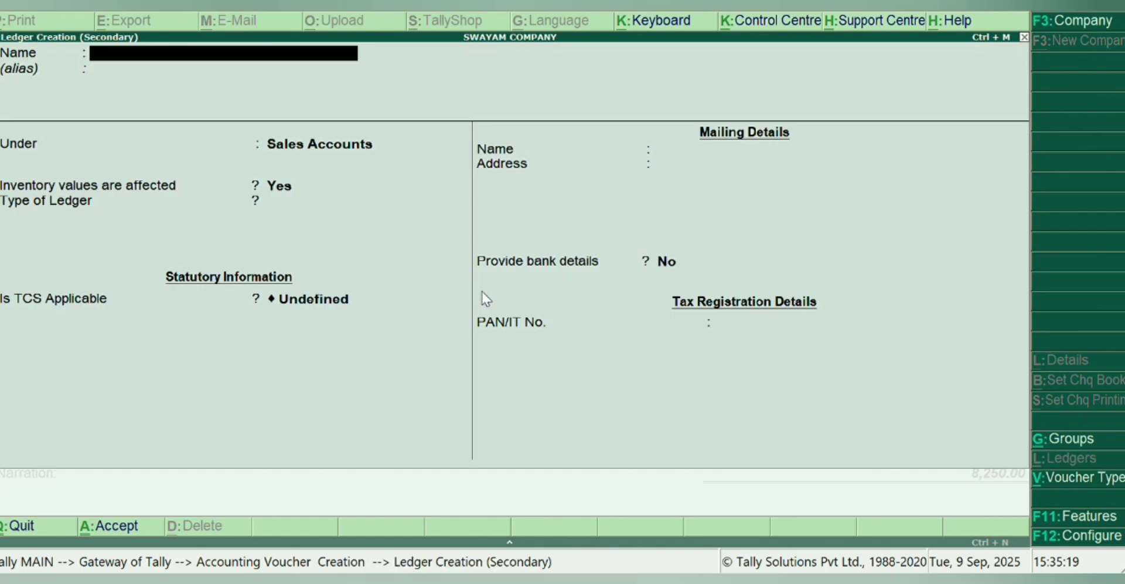
type("CO")
key("BackSpace")
type("S")
key("Return")
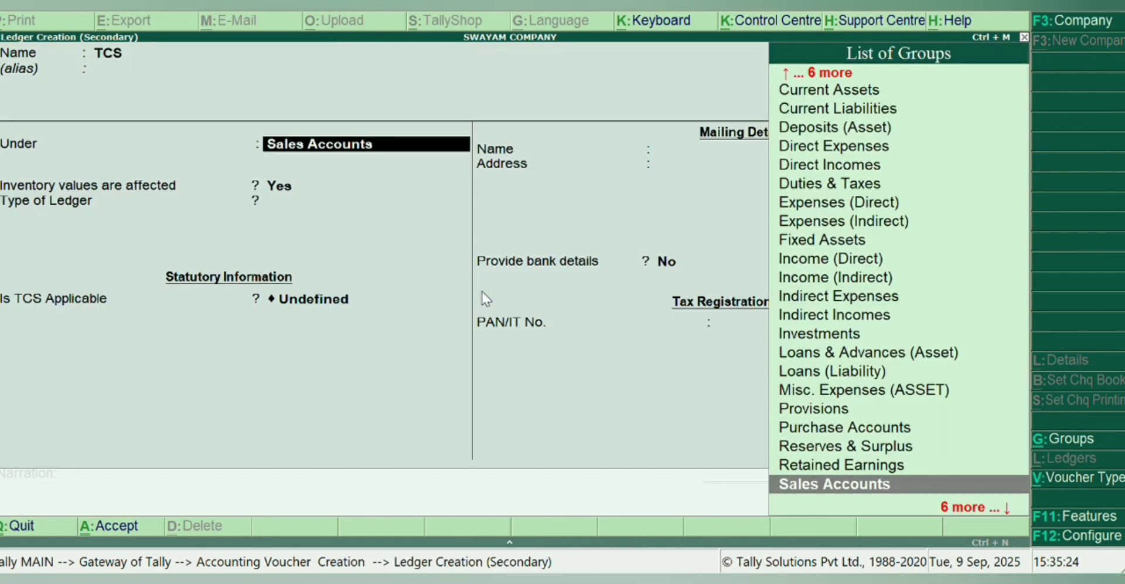
type("D")
key("Down")
key("Down")
key("Down")
key("Return")
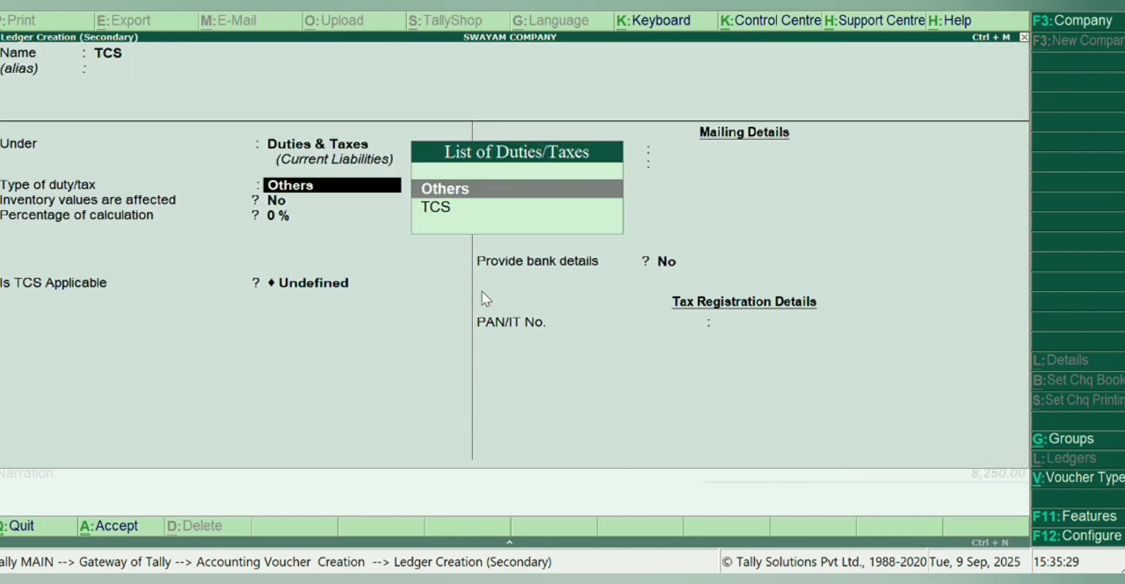
- Set the ledger's duty type to TCS with HUMAN RESOUCES as its nature of goods, and save it
key("Down")
key("Return")
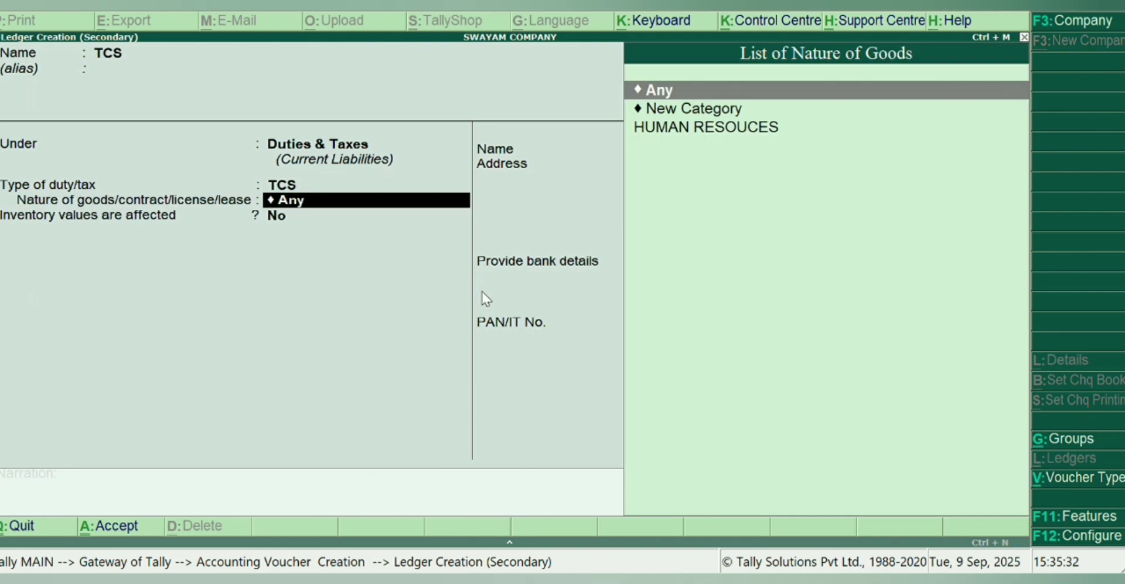
key("Down")
key("Down")
key("Return")
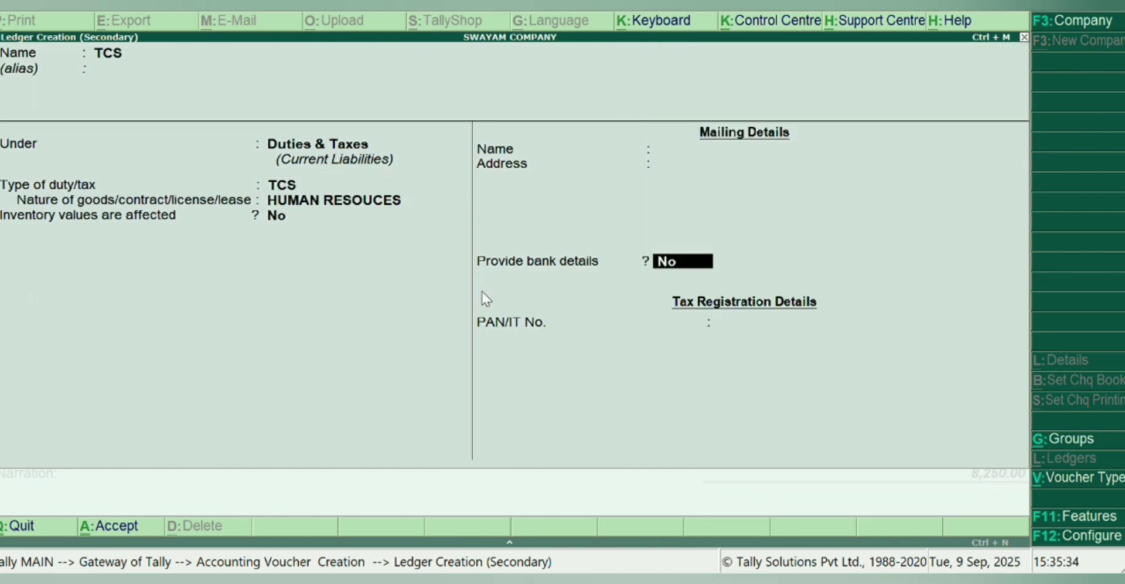
key("ctrl+a")
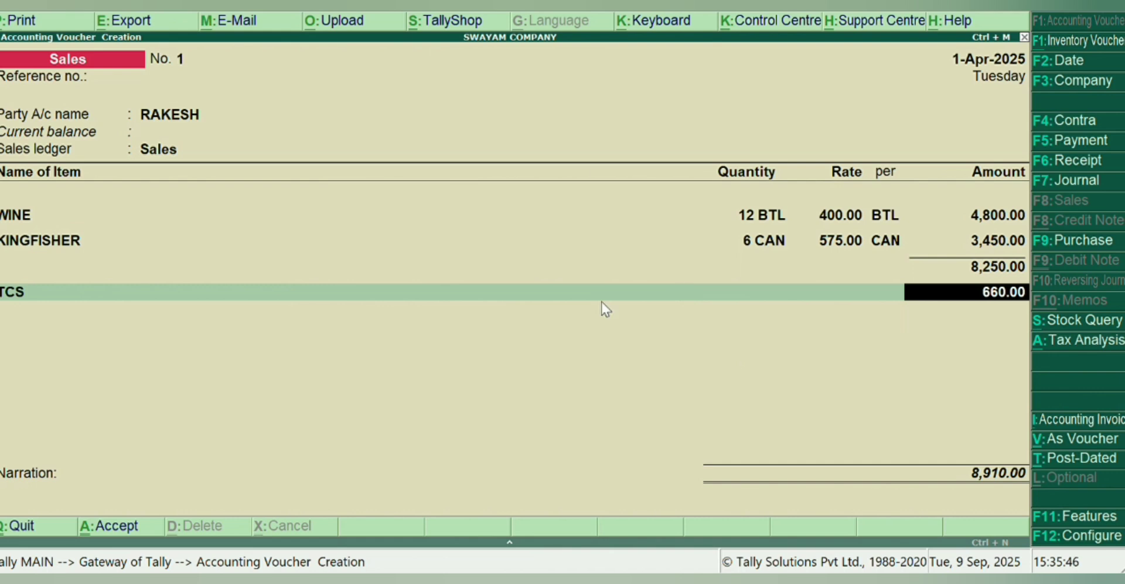
- Save the sales voucher with its TCS line and leave voucher entry
key("ctrl+a")
key("Escape")
key("y")
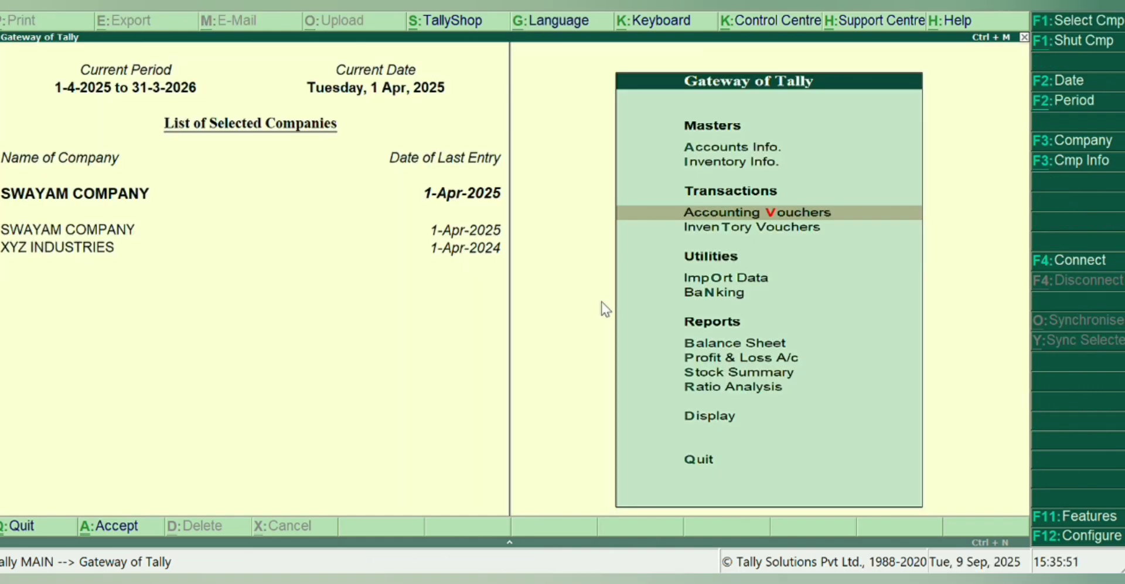
- Open the statutory TCS reports for Swayam Company
key("Down")
key("Down")
key("Down")
key("Down")
key("Down")
key("Down")
key("Down")
key("Down")
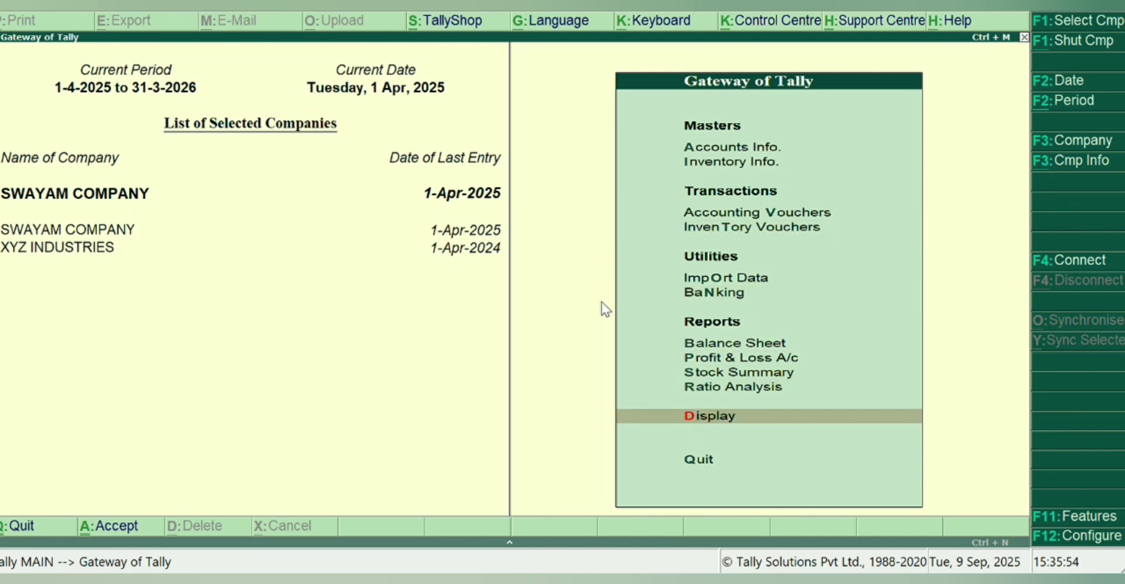
key("Return")
key("Down")
key("Down")
key("Down")
key("Down")
key("Down")
key("Down")
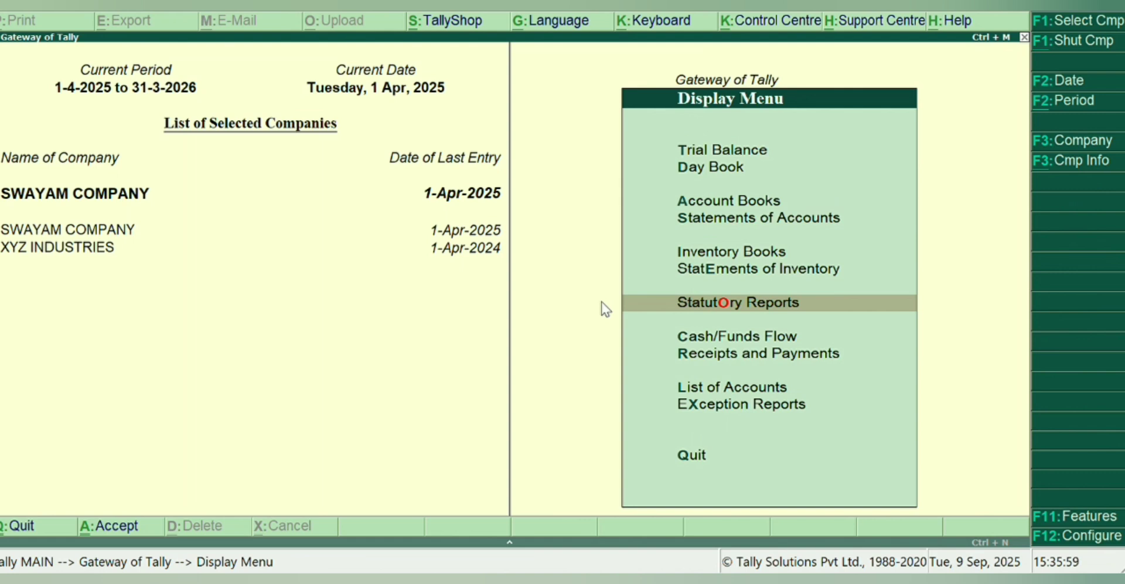
key("Return")
key("Return")
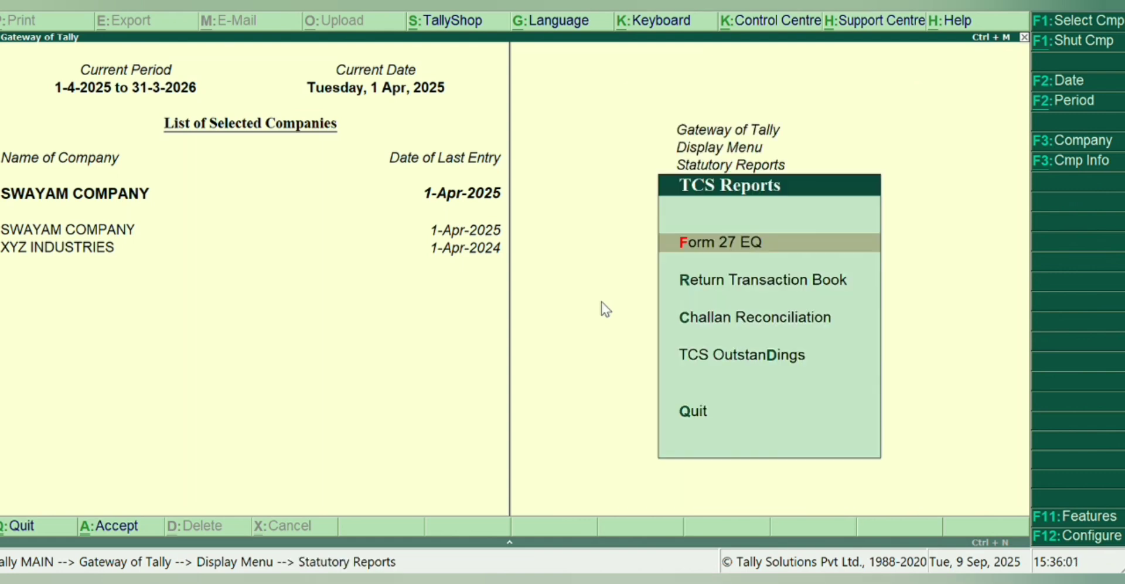
- Examine the pending TCS in the TCS Outstandings report and close it
key("Down")
key("Down")
key("Down")
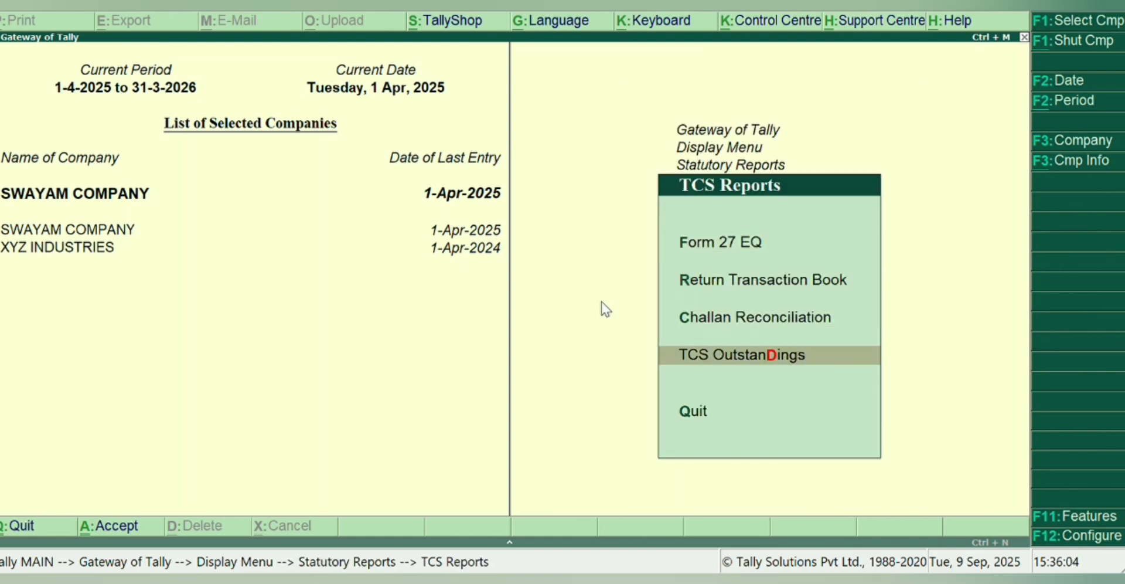
key("Return")
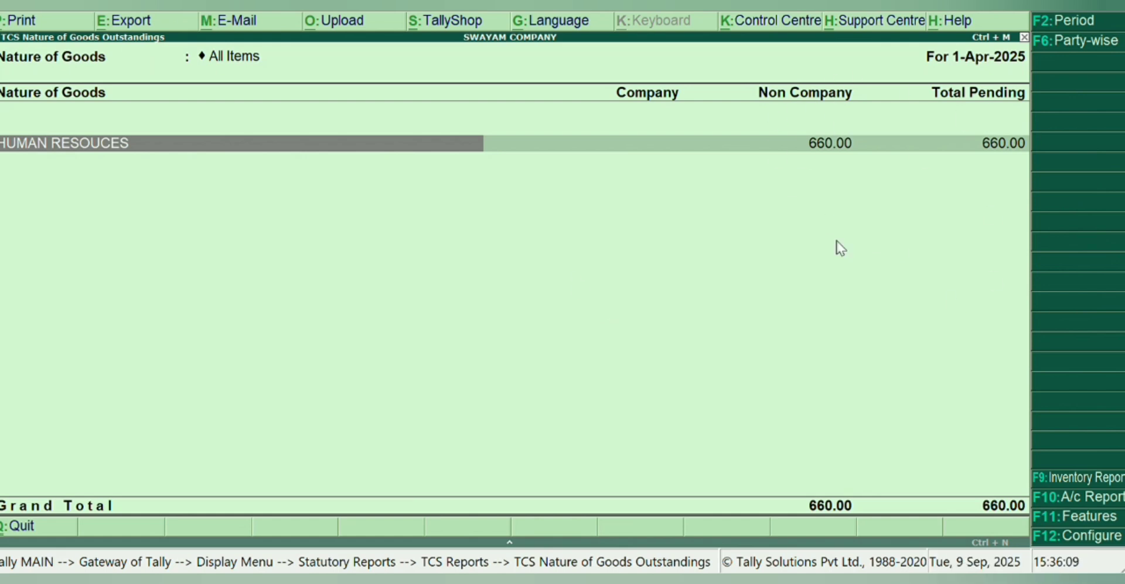
key("Escape")
key("Escape")
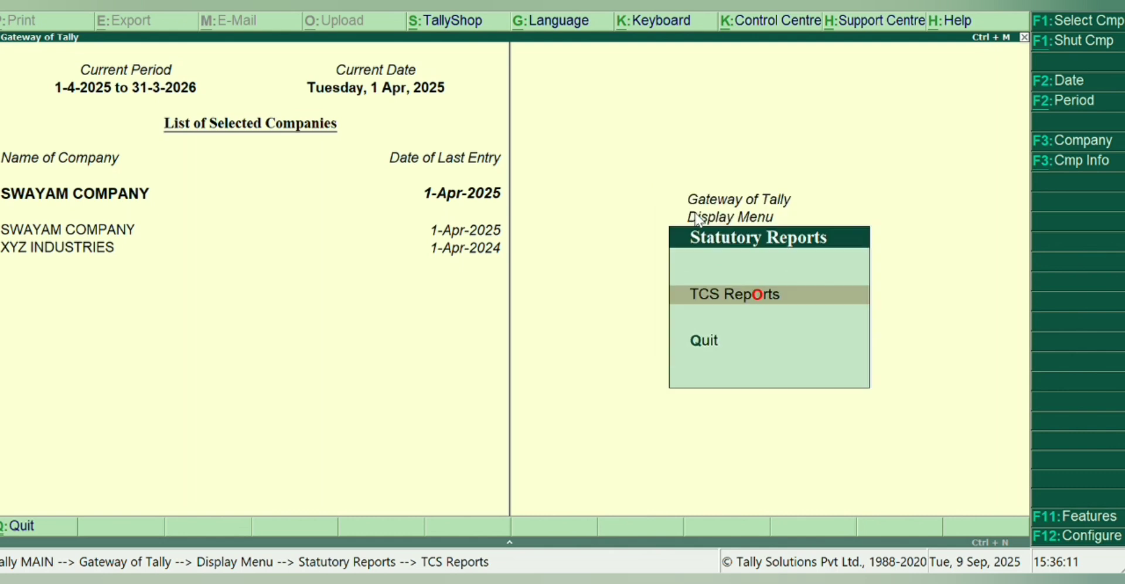
- Reopen the TCS Outstandings report to review the pending amount by nature of goods
key("Return")
key("Down")
key("Down")
key("Down")
key("Return")
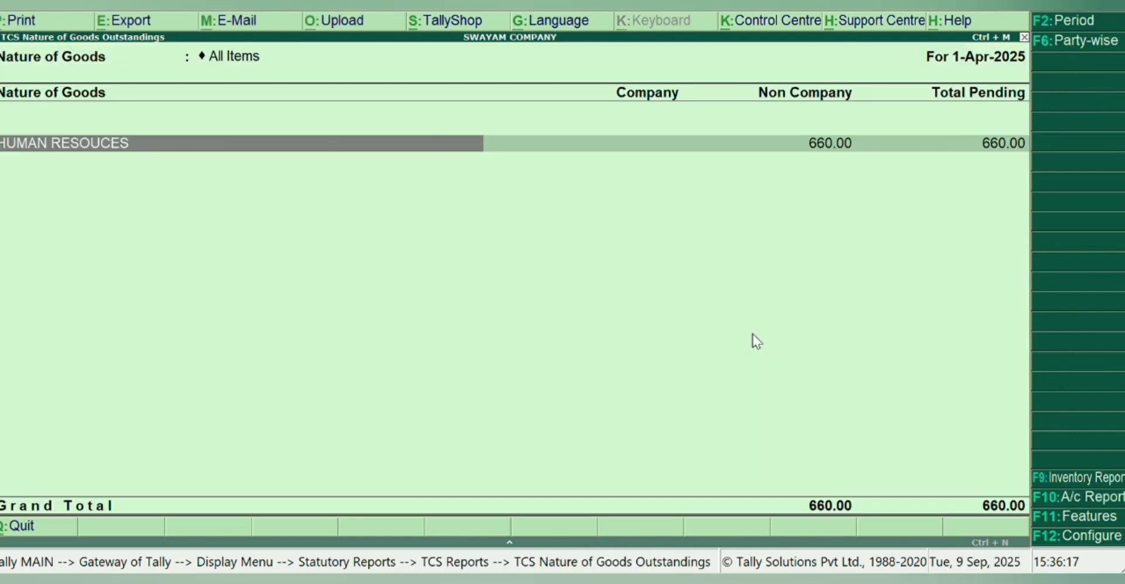
- Close the TCS Outstandings report and back out of all reports to the quit confirmation
key("Escape")
key("Escape")
key("Escape")
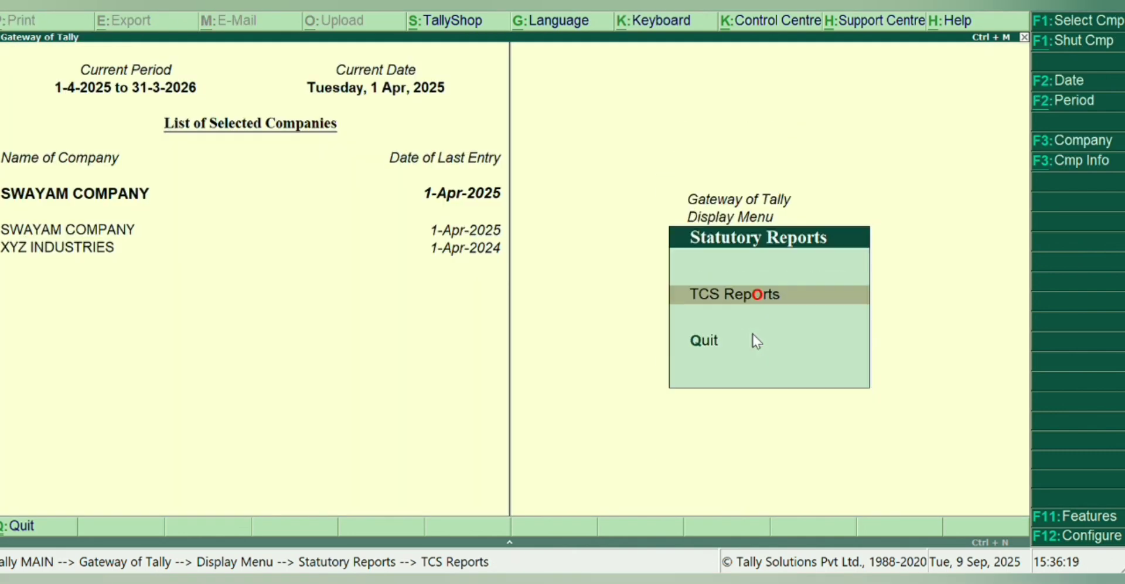
key("Escape")
key("Escape")
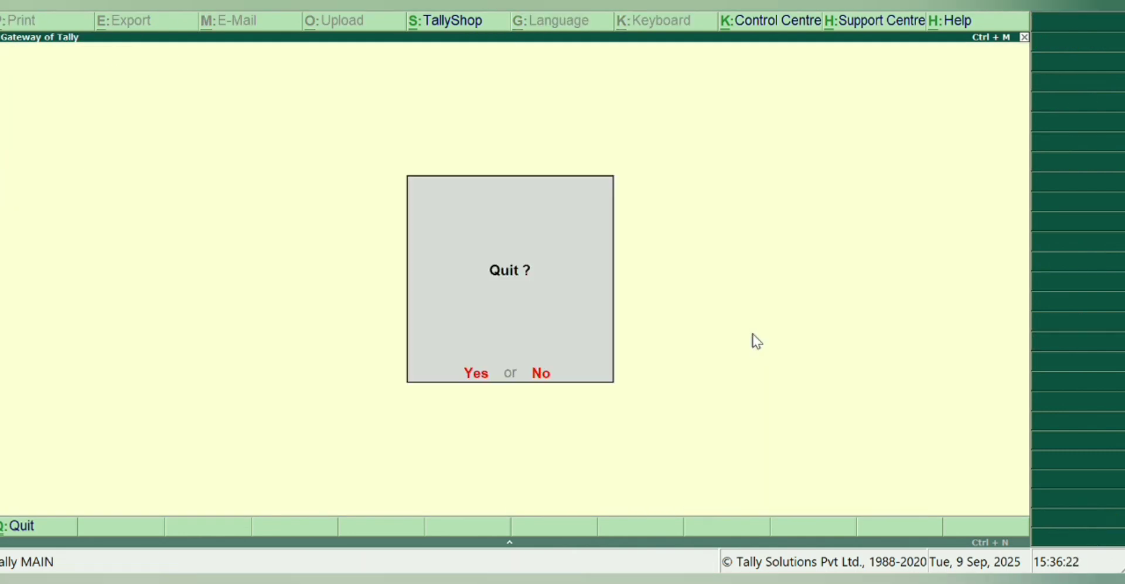
- Dismiss the quit confirmation and open a new payment voucher for Swayam Company from the accounting vouchers
key("Escape")
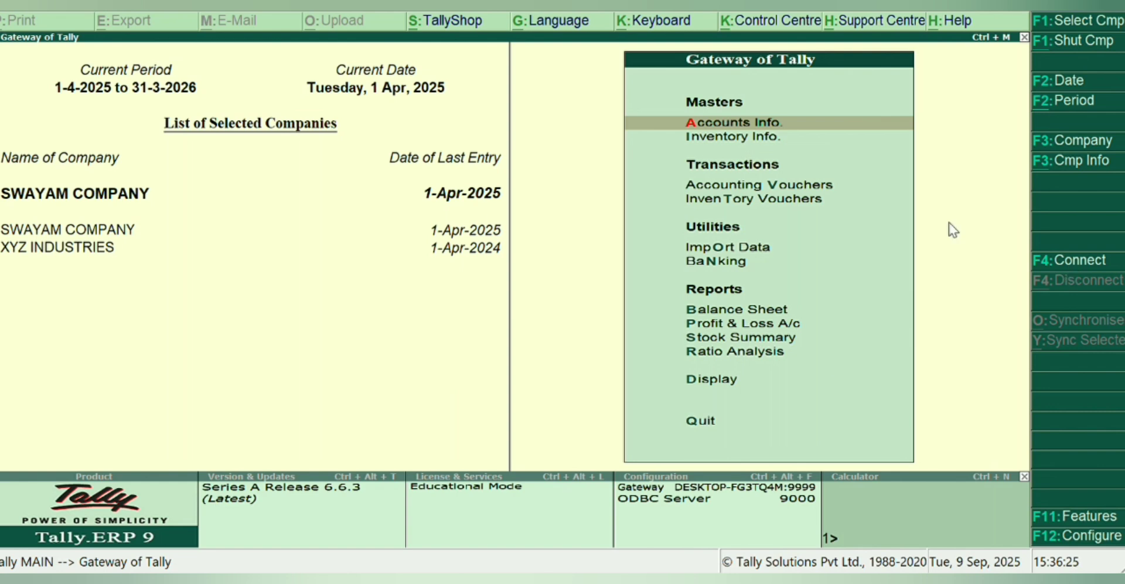
key("Down")
key("Down")
key("Return")
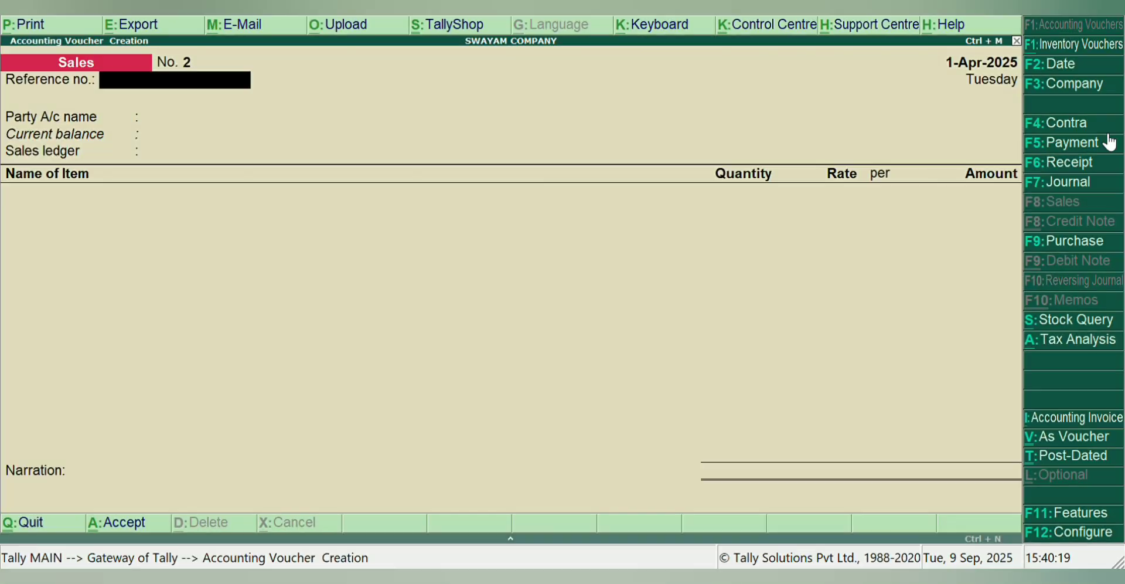
left_click(1073, 143)
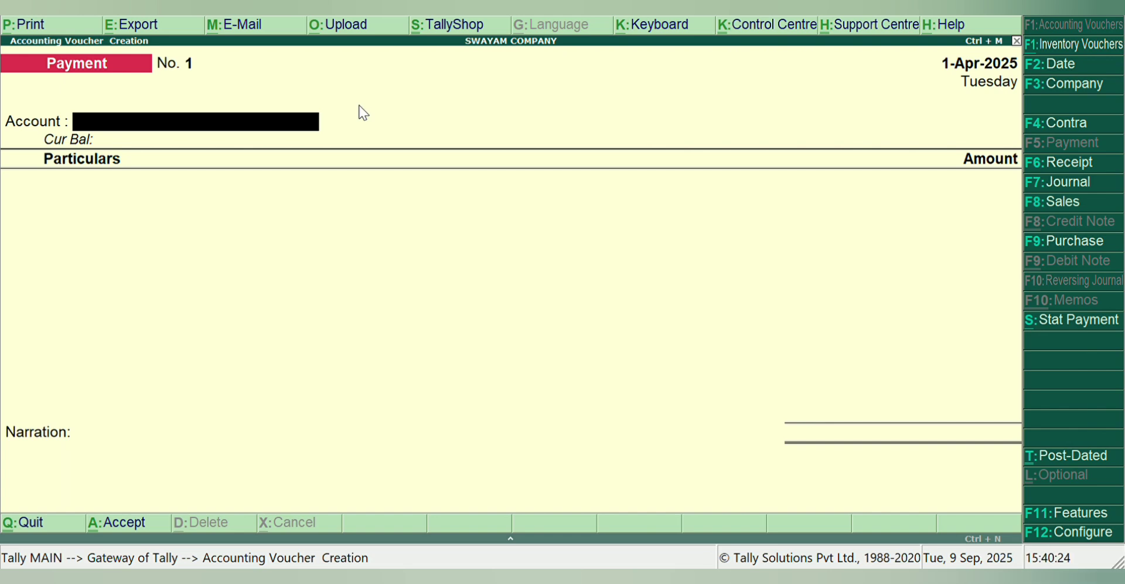
- Create a ledger named BANK under Bank Accounts and use it as the payment voucher's account
type("C")
key("BackSpace")
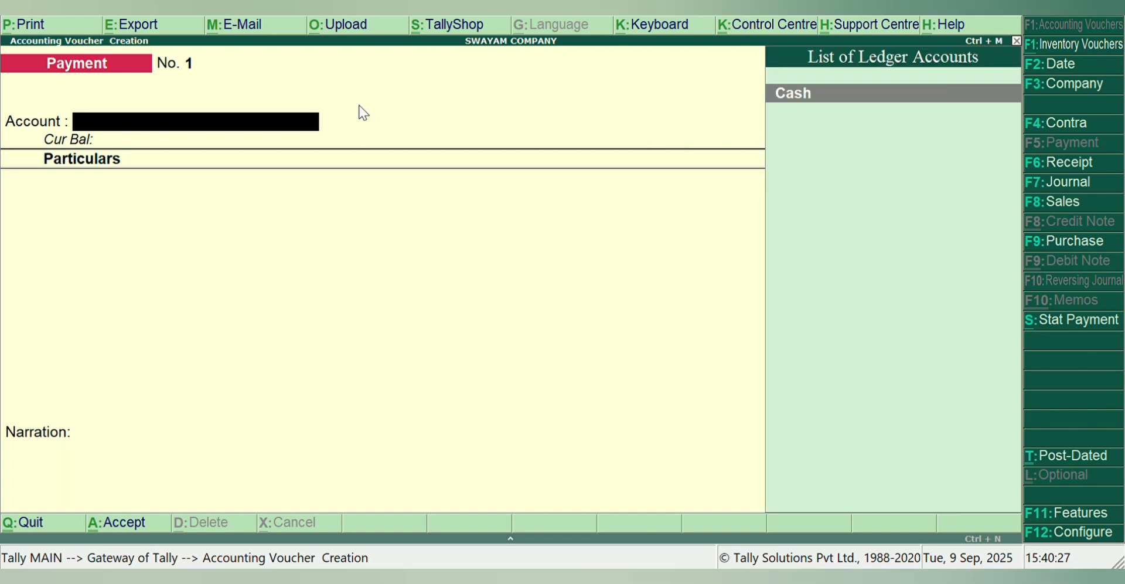
key("alt+c")
type("BANK")
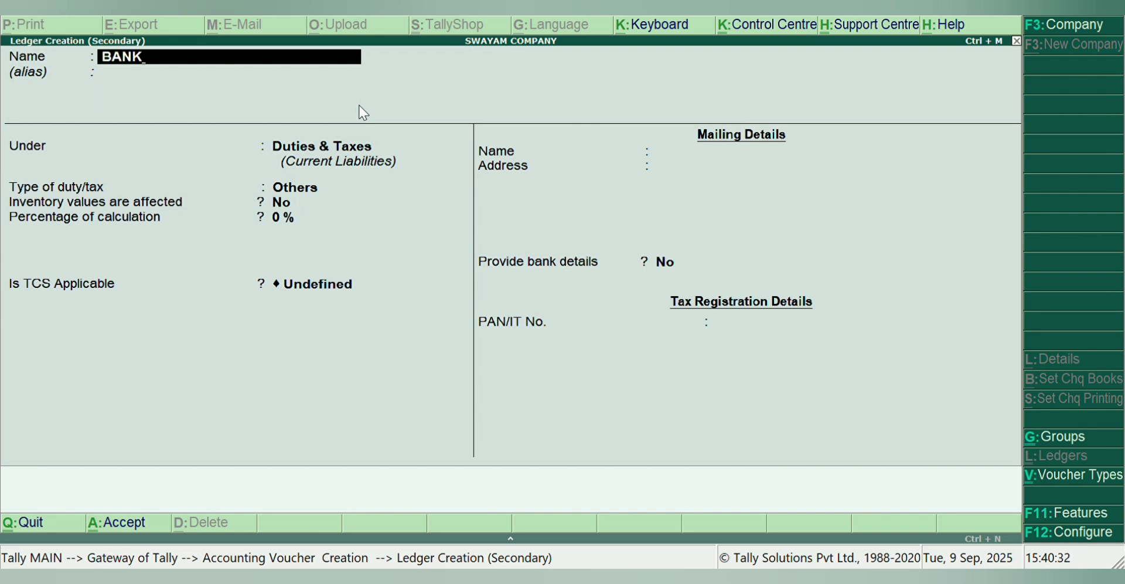
key("Return")
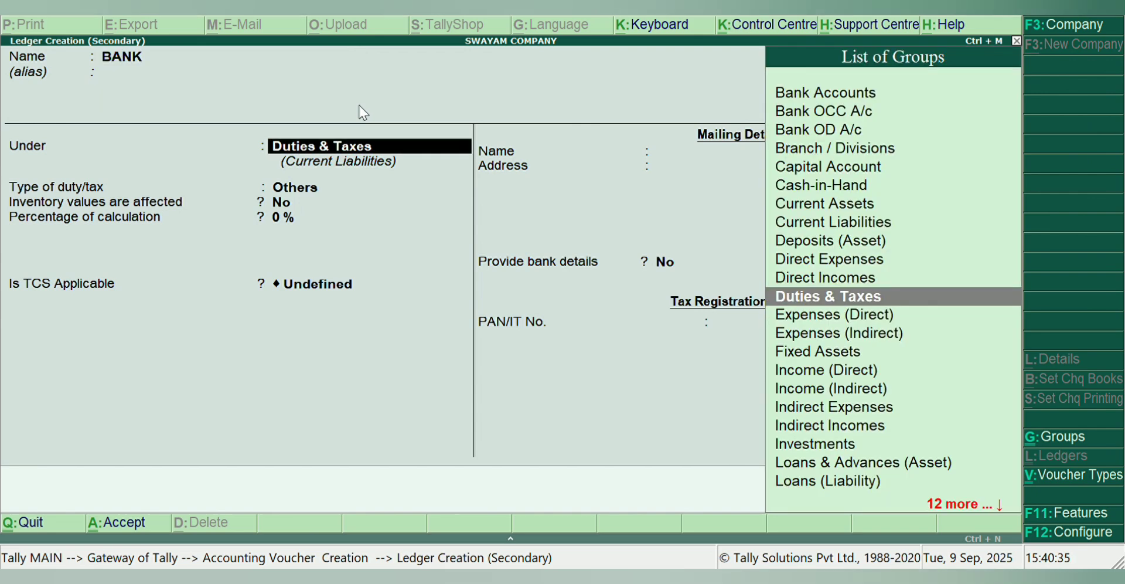
type("BA")
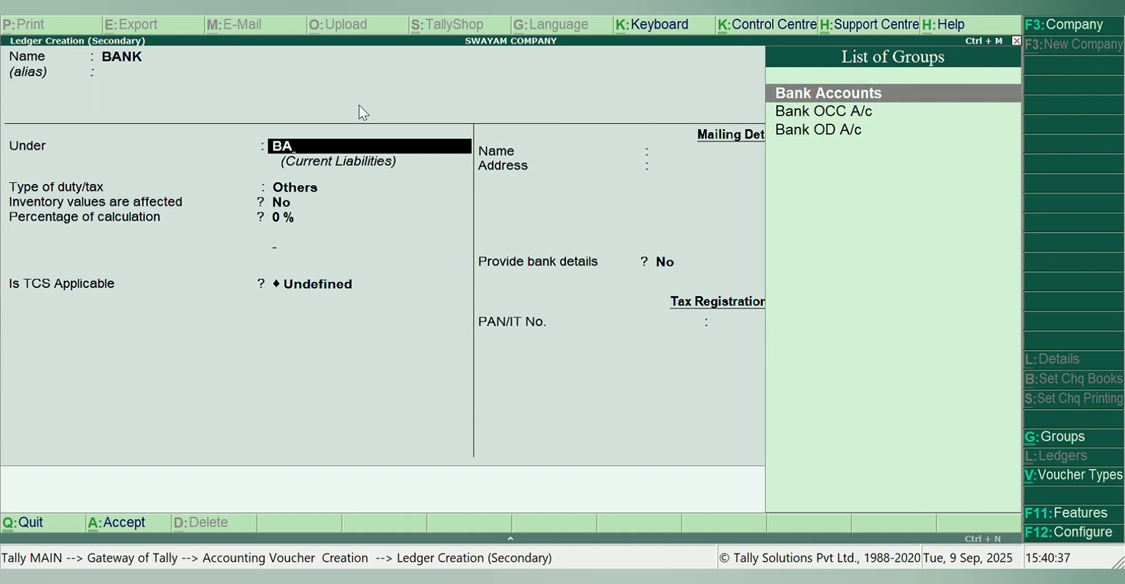
key("Return")
key("ctrl+a")
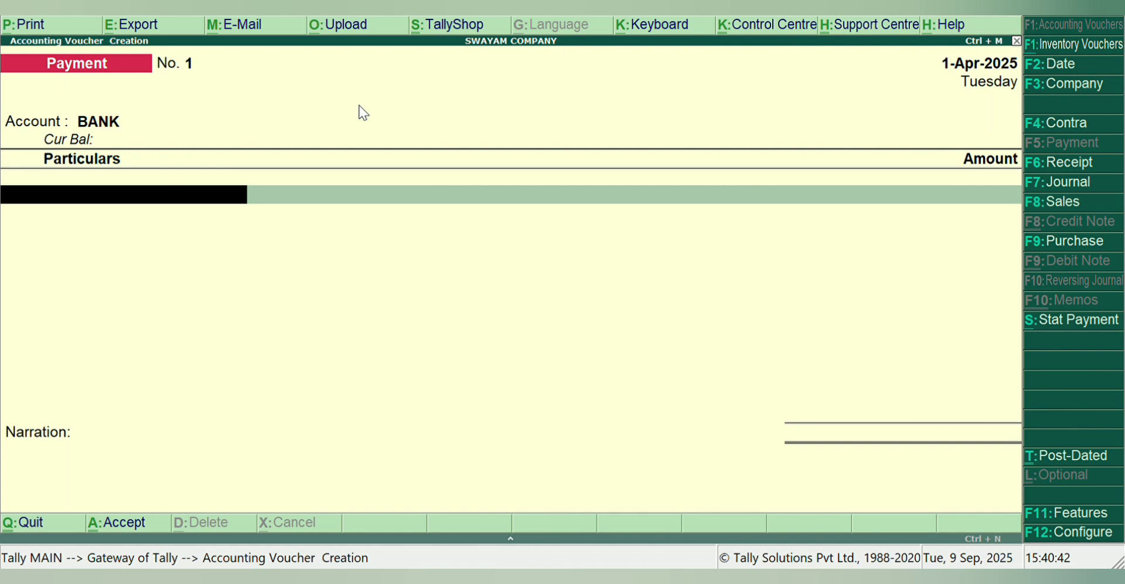
- Enter the TCS ledger in the payment voucher against reference Sale / 1 / 2 for 660.00, then save the voucher and start leaving voucher entry
type("T")
key("Return")
key("Return")
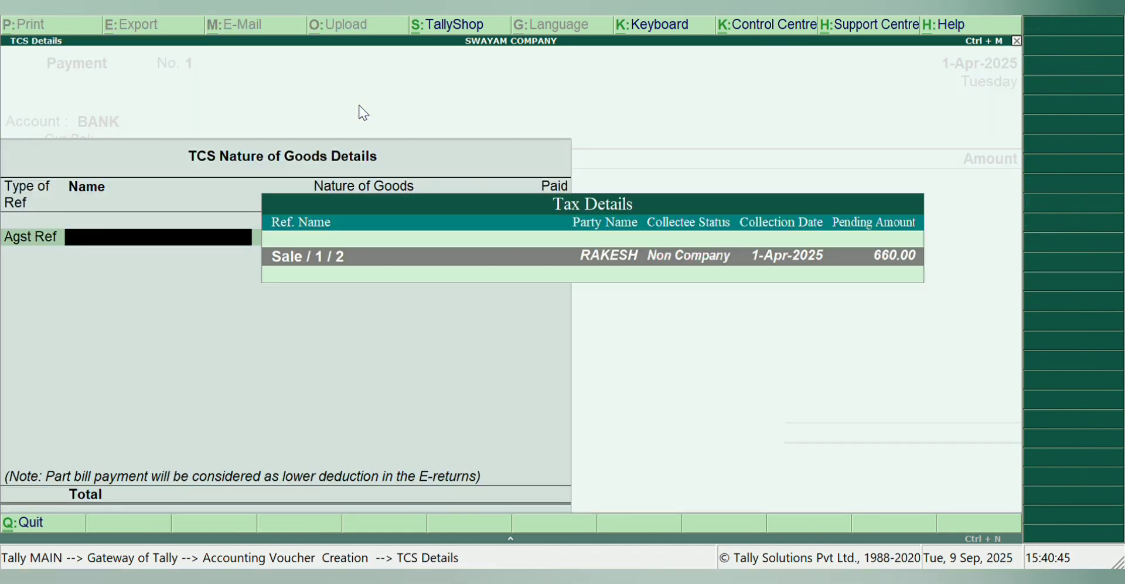
key("Return")
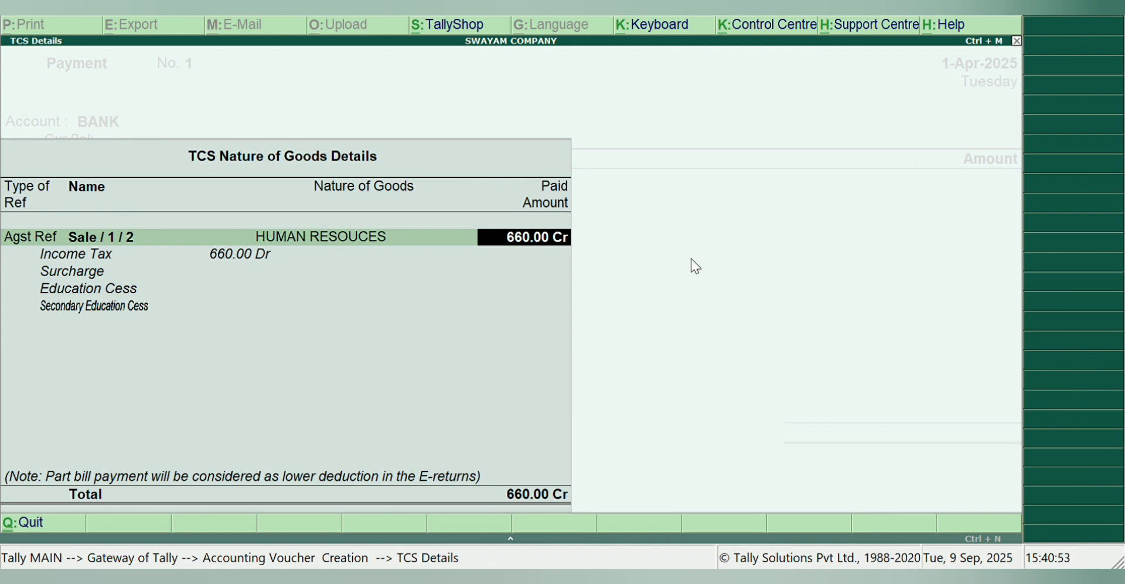
key("Return")
key("Return")
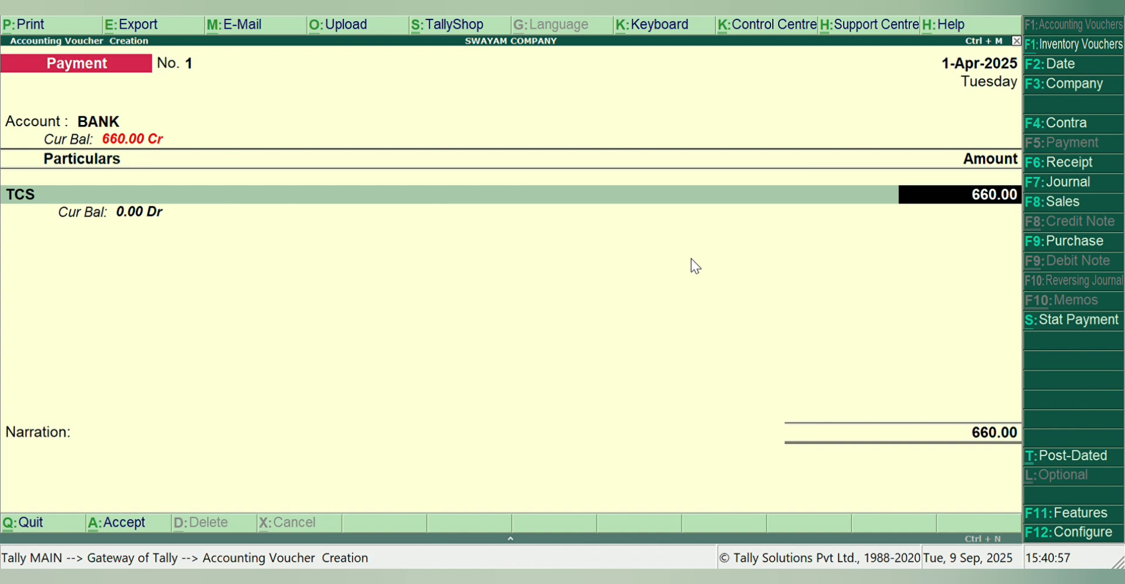
key("ctrl+a")
key("Escape")
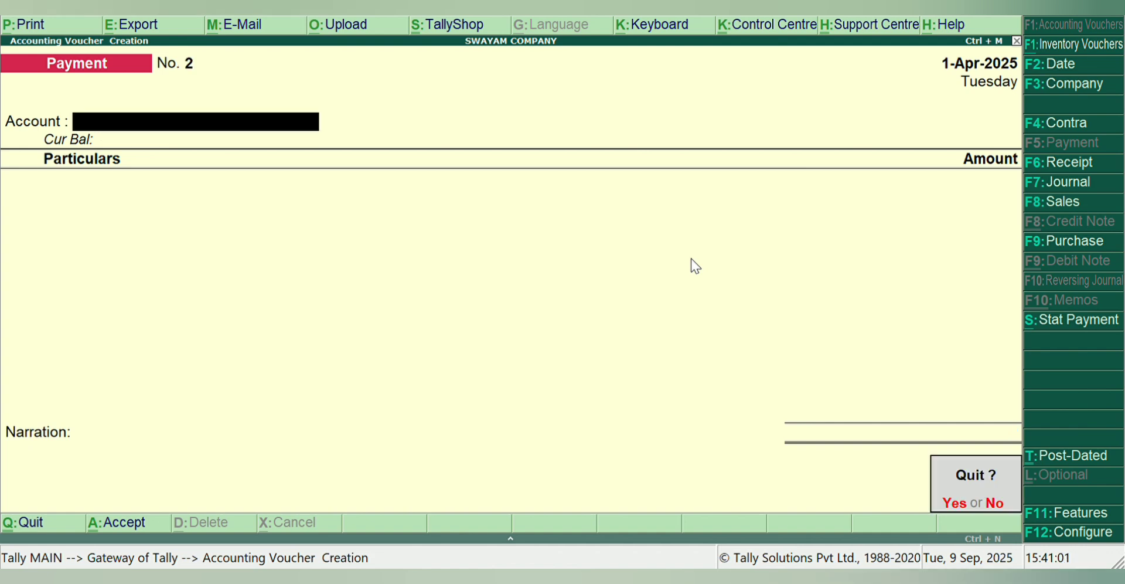